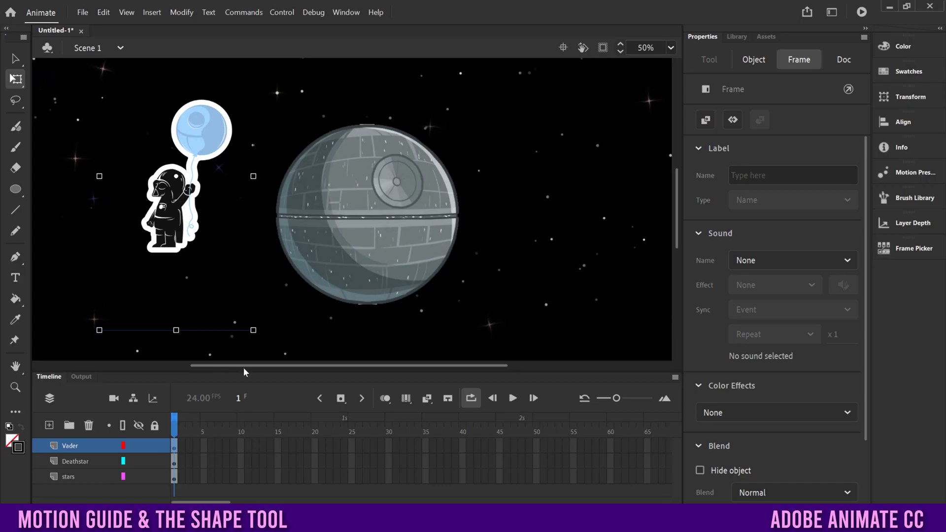
Step: Check the contents of the stars, Deathstar and Vader layers, and hide the stars layer
{"action": "left_click", "coordinate": [75, 481]}
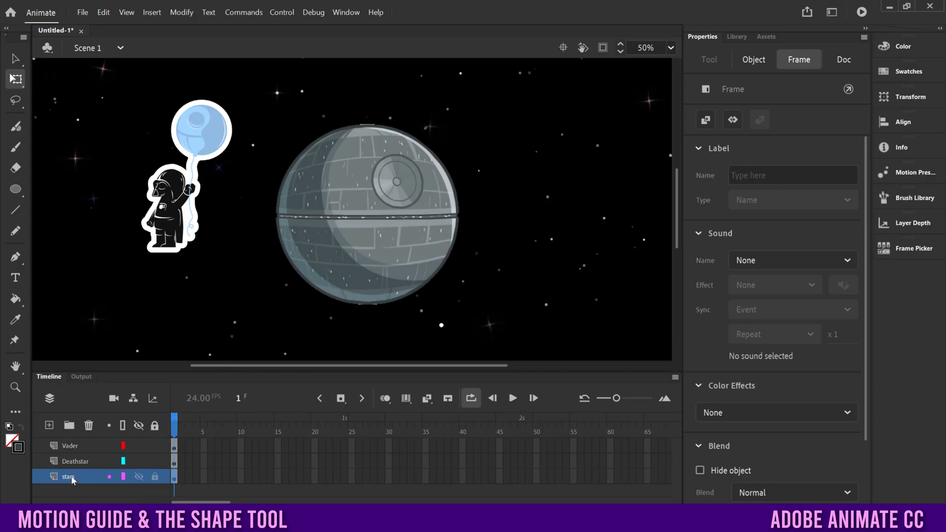
{"action": "left_click", "coordinate": [79, 463]}
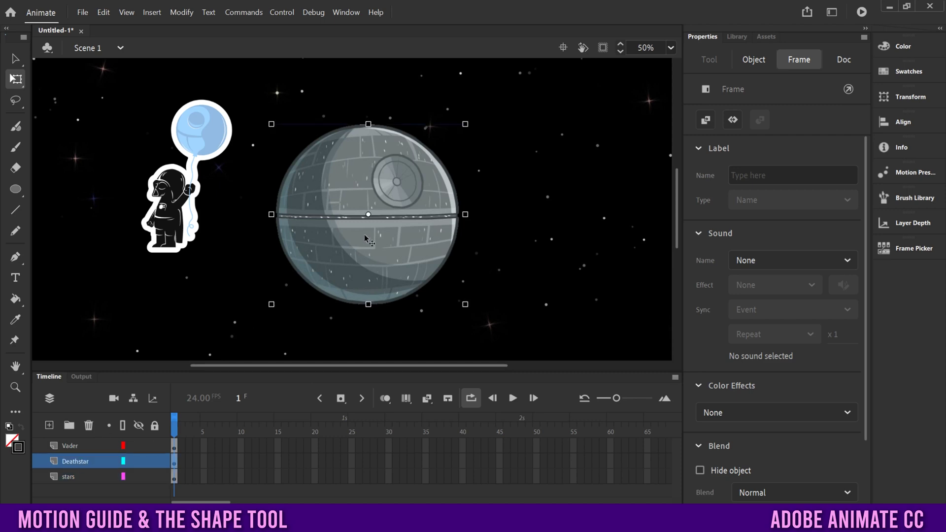
{"action": "left_click", "coordinate": [74, 446]}
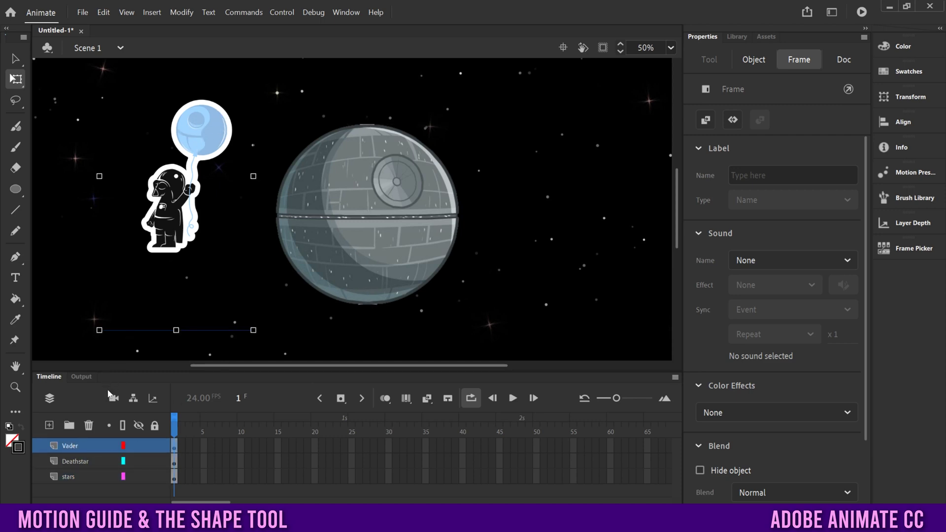
{"action": "left_click", "coordinate": [139, 476]}
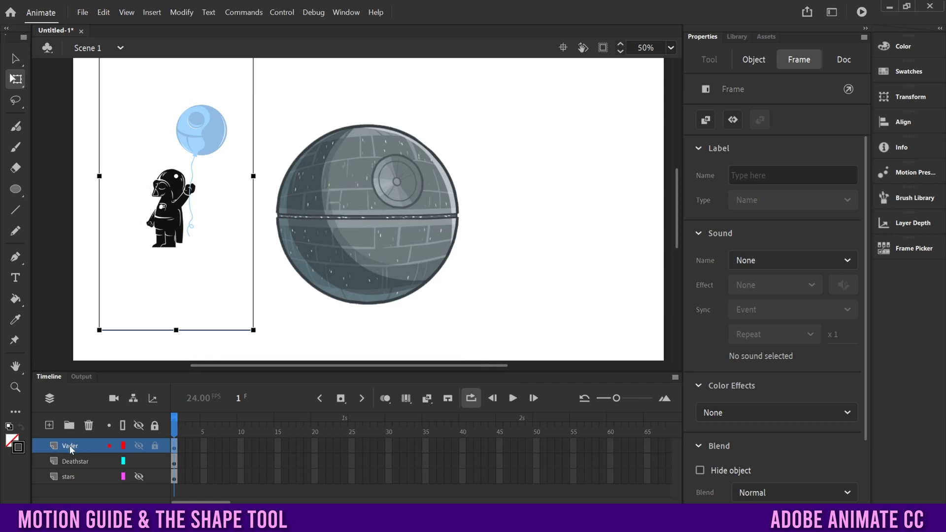
Step: Add a new layer above the Vader layer and name it shape_guide
{"action": "left_click", "coordinate": [49, 426]}
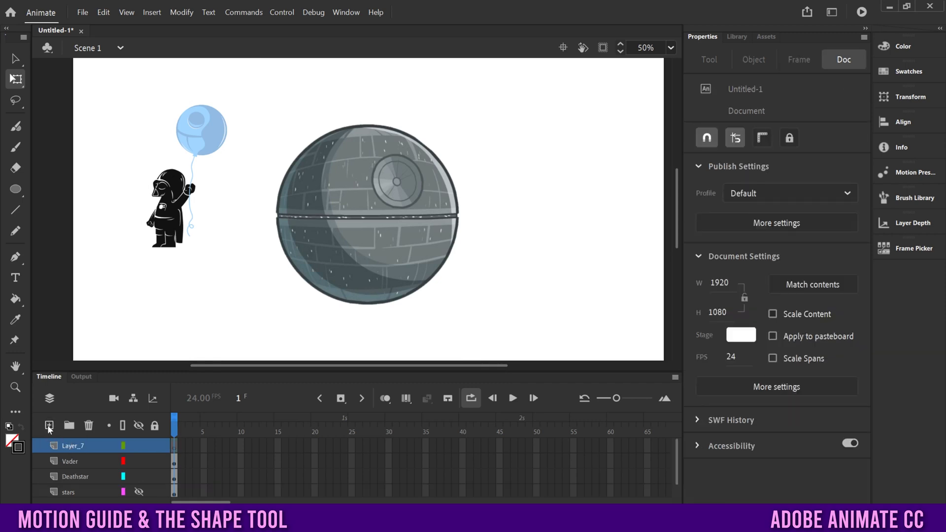
{"action": "double_click", "coordinate": [71, 446]}
{"action": "type", "text": "sha"}
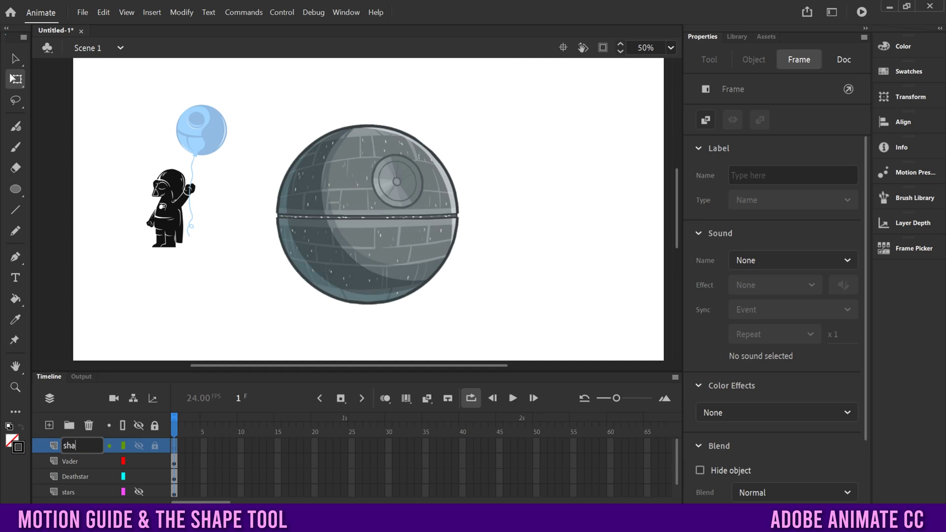
{"action": "type", "text": "pe guide"}
{"action": "key", "text": "Return"}
Step: Draw an oval with no fill and a black stroke around the Death Star on the shape_guide layer
{"action": "left_click", "coordinate": [79, 462]}
{"action": "left_click", "coordinate": [75, 444]}
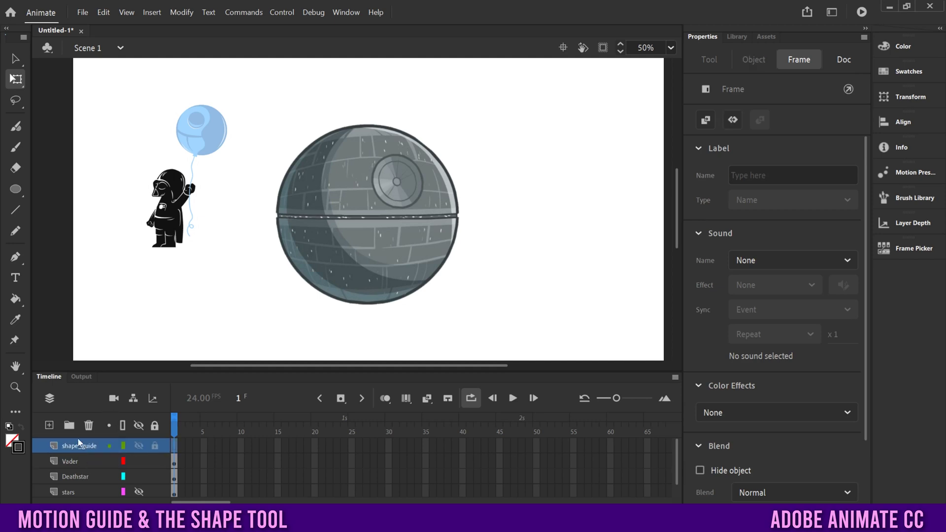
{"action": "left_click", "coordinate": [16, 191]}
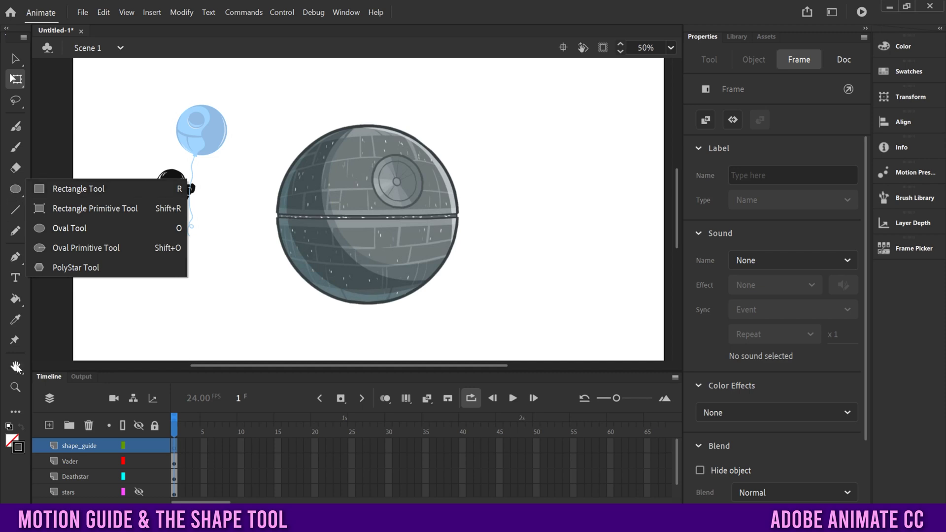
{"action": "left_click", "coordinate": [16, 413]}
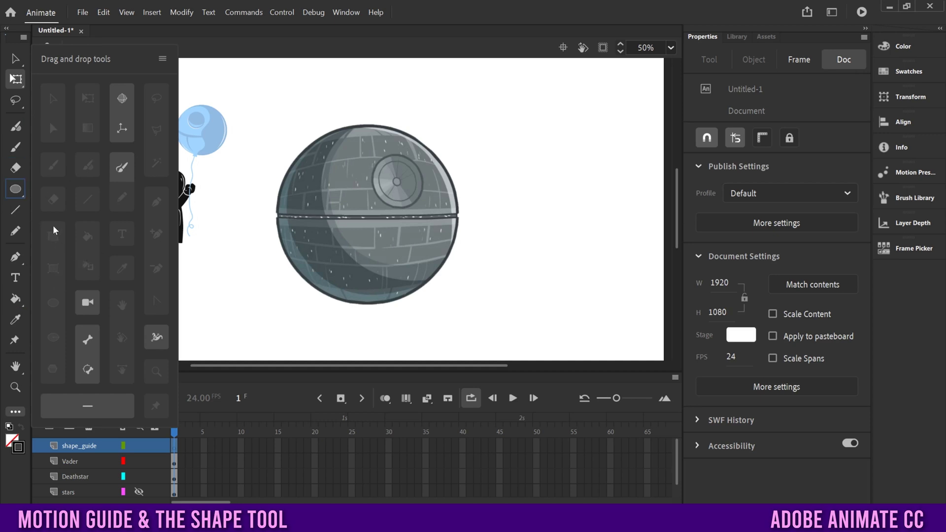
{"action": "left_click", "coordinate": [15, 189]}
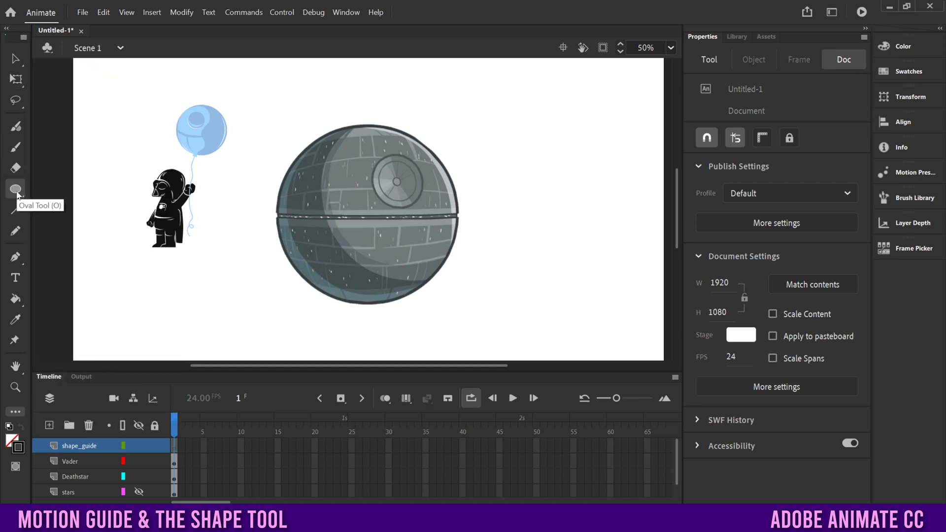
{"action": "left_click", "coordinate": [709, 59]}
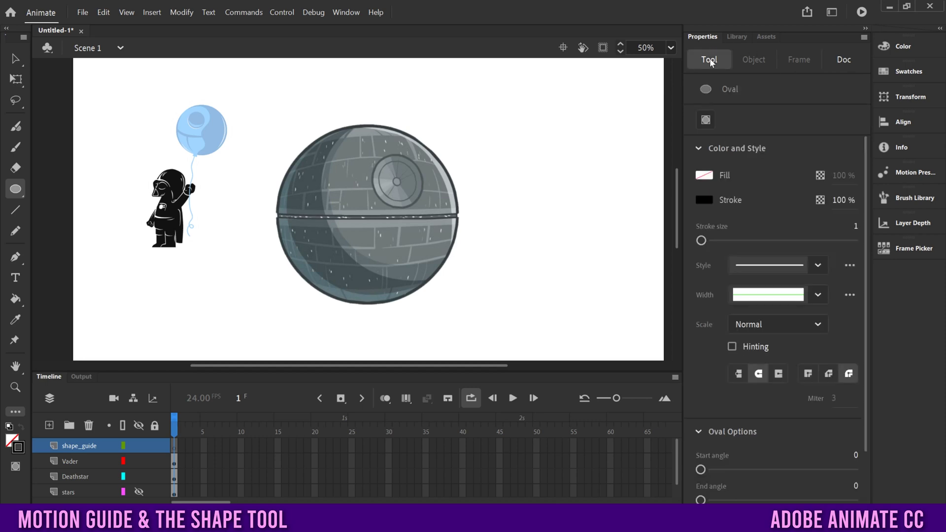
{"action": "left_click", "coordinate": [707, 180]}
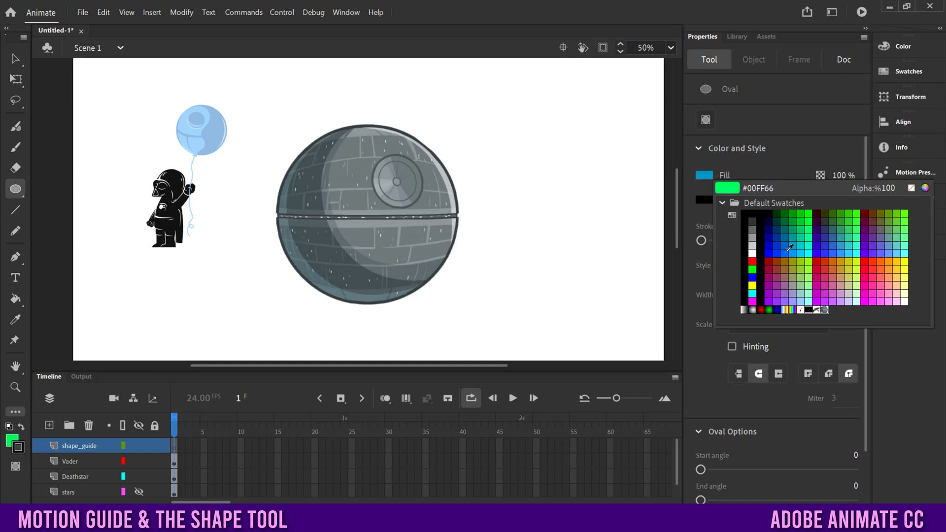
{"action": "left_click", "coordinate": [911, 188]}
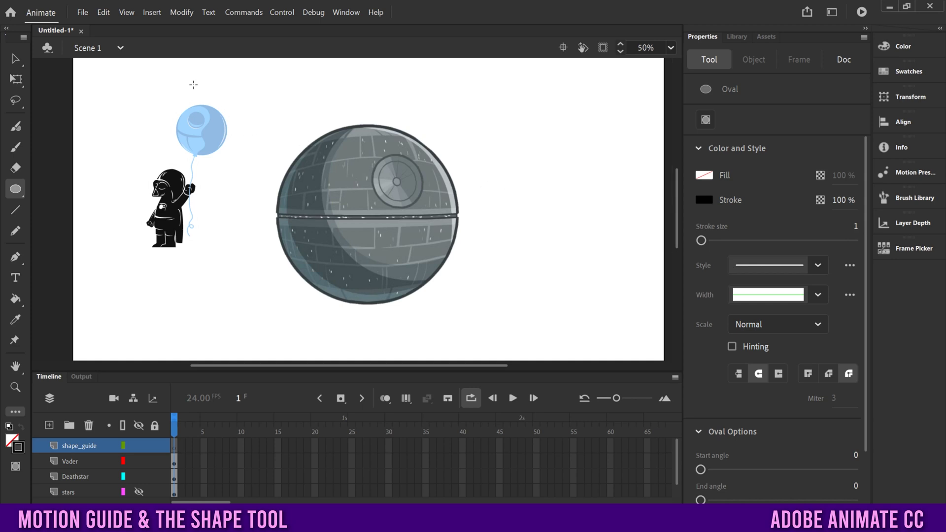
{"action": "left_click_drag", "start_coordinate": [192, 81], "coordinate": [542, 348]}
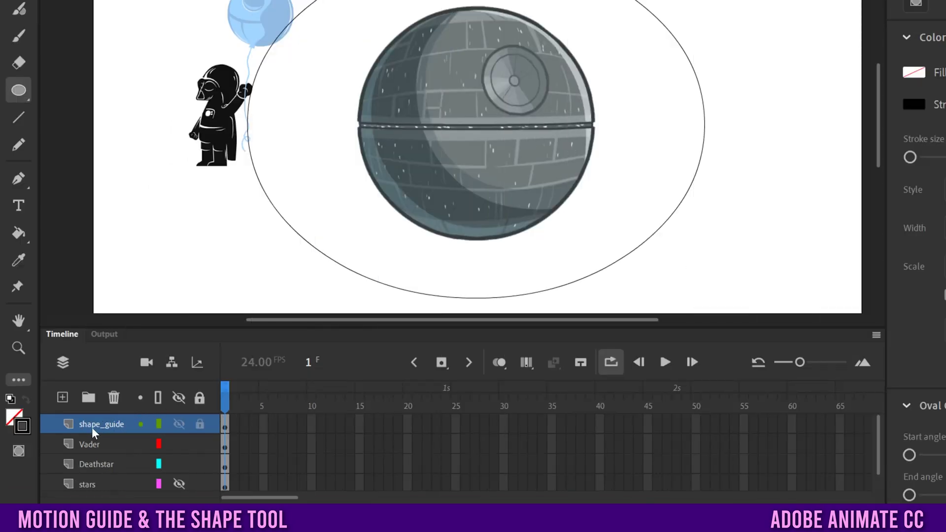
Step: Turn the shape_guide layer into a guide and nest the Vader layer beneath it
{"action": "right_click", "coordinate": [94, 427]}
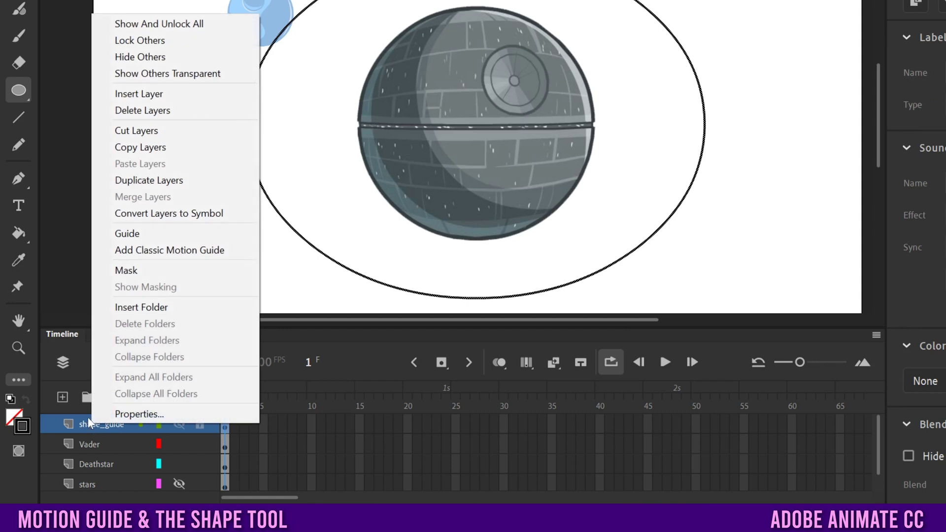
{"action": "left_click", "coordinate": [146, 238]}
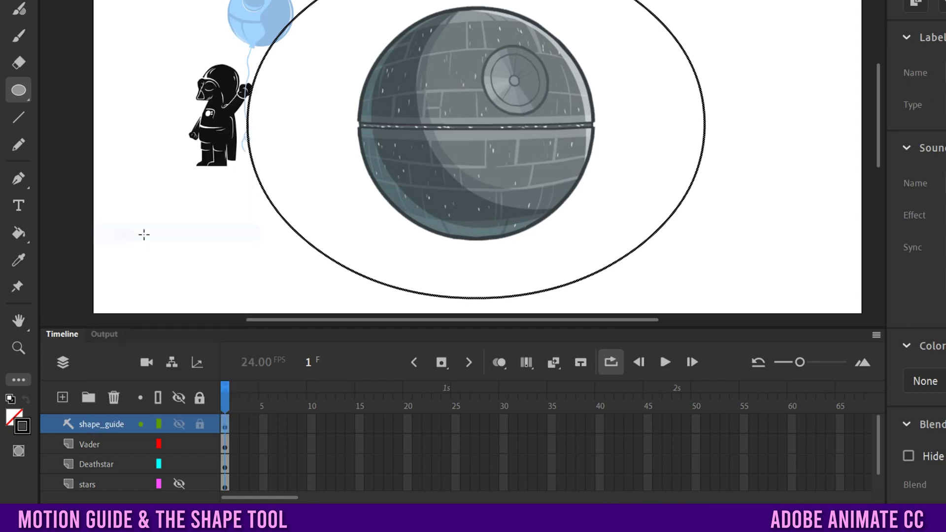
{"action": "left_click", "coordinate": [69, 446]}
{"action": "left_click_drag", "start_coordinate": [69, 441], "coordinate": [73, 440]}
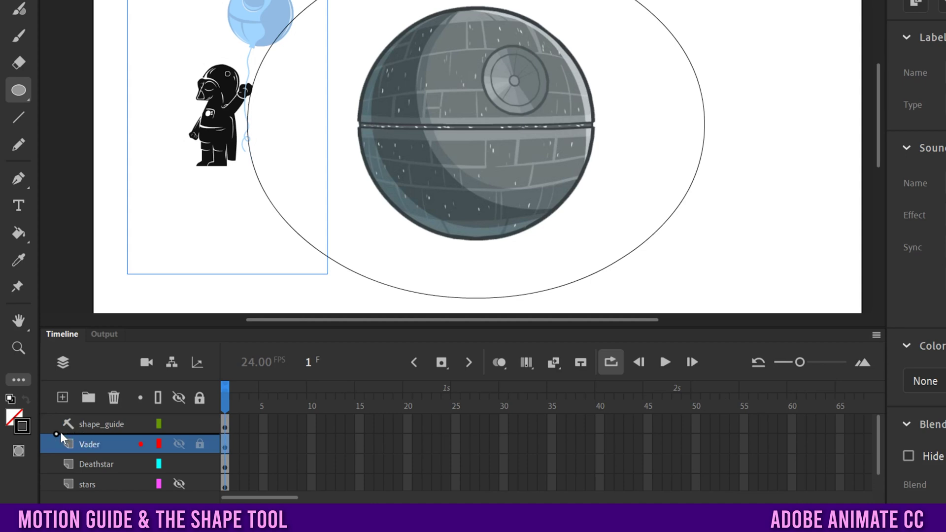
{"action": "left_click_drag", "start_coordinate": [89, 432], "coordinate": [89, 432]}
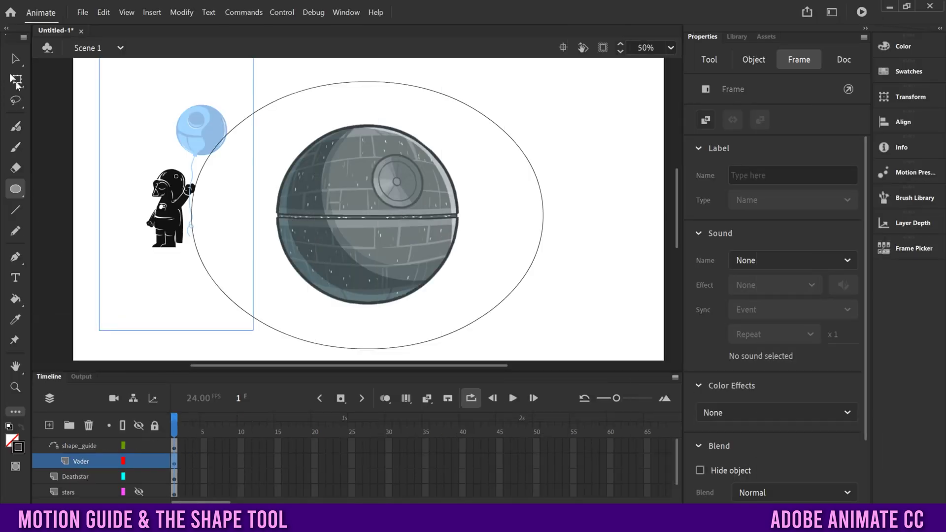
Step: Move Vader with Free Transform so his centre point snaps onto the oval's left edge, at about X 145, Y 0
{"action": "left_click", "coordinate": [14, 79]}
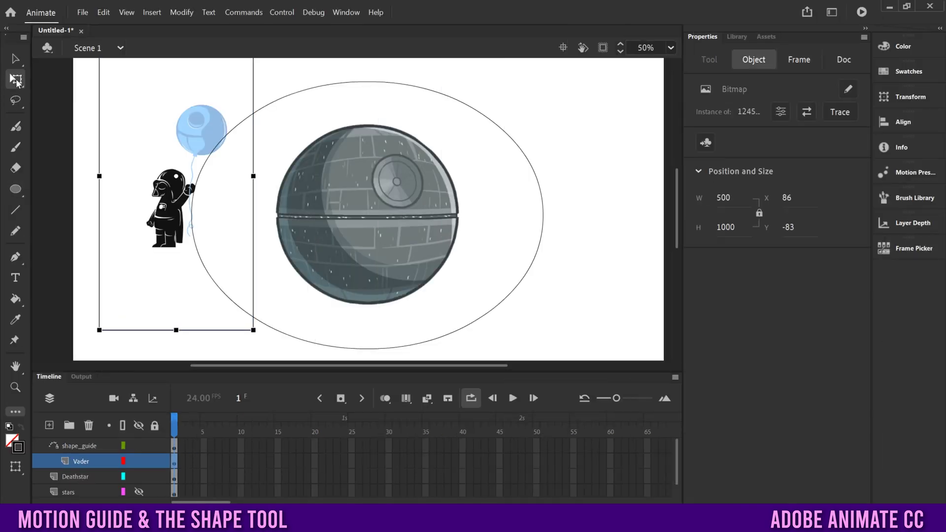
{"action": "left_click_drag", "start_coordinate": [175, 202], "coordinate": [160, 214]}
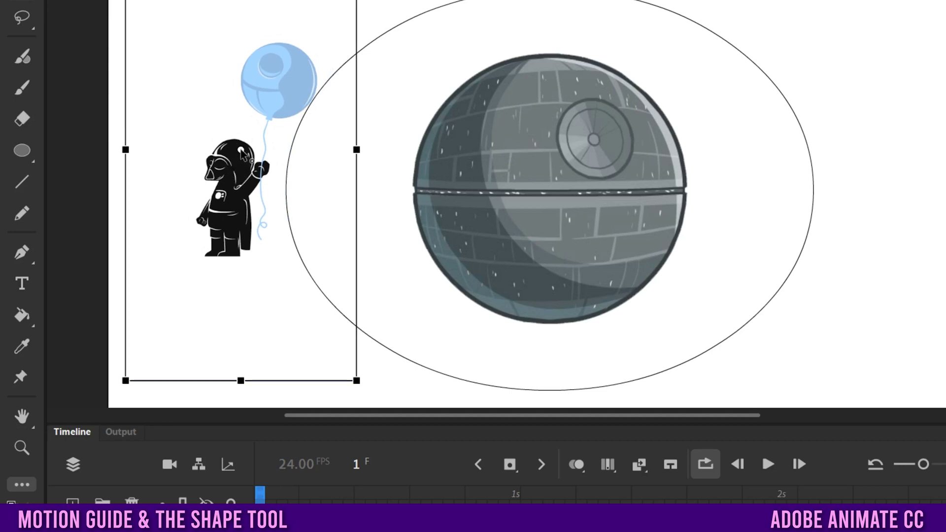
{"action": "left_click_drag", "start_coordinate": [235, 190], "coordinate": [274, 202]}
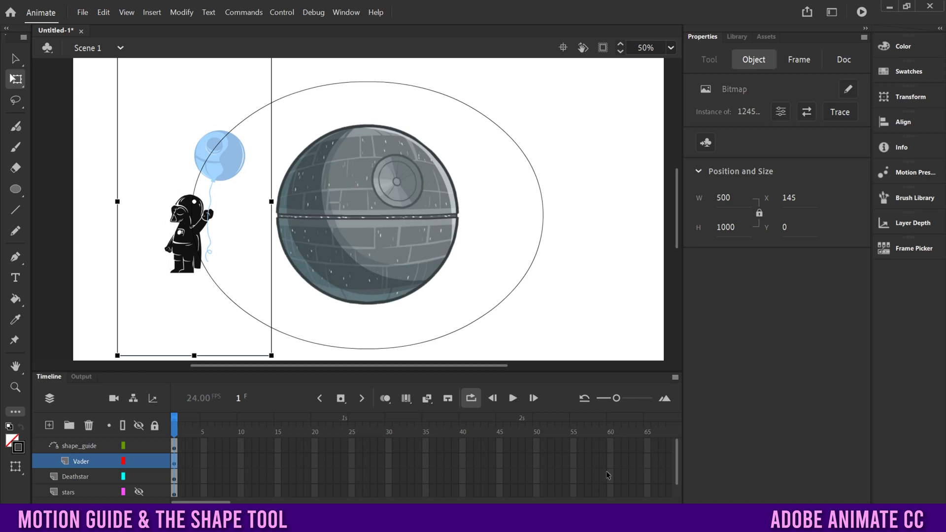
Step: Insert keyframes at frame 60 on all four layers
{"action": "left_click", "coordinate": [610, 446]}
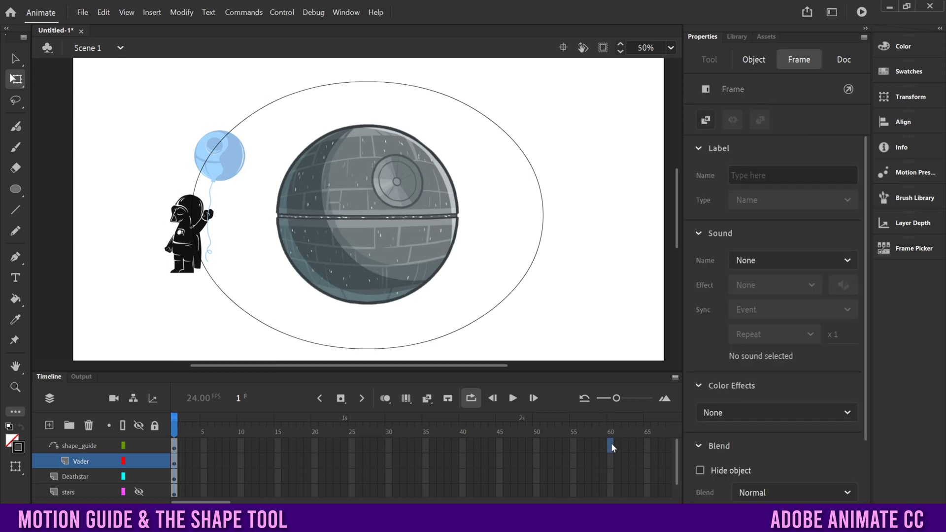
{"action": "left_click", "coordinate": [611, 489], "text": "shift"}
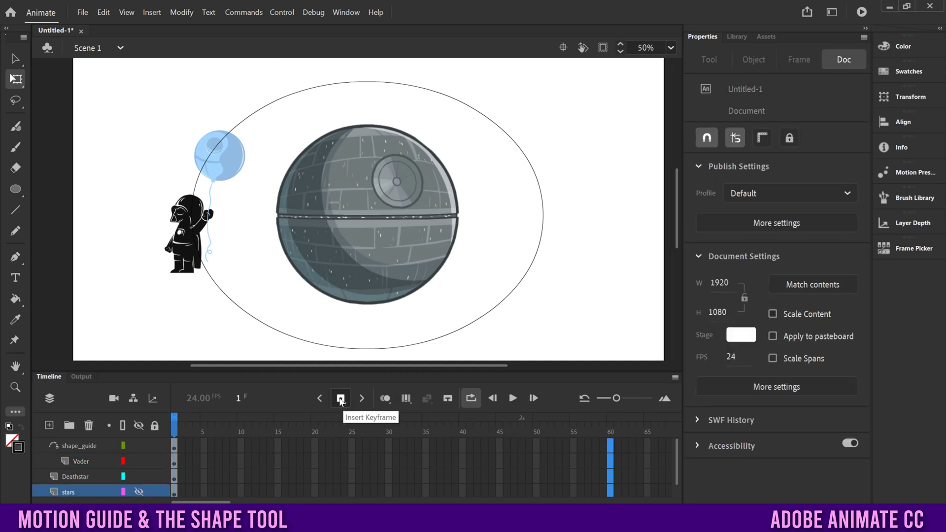
{"action": "left_click", "coordinate": [340, 401]}
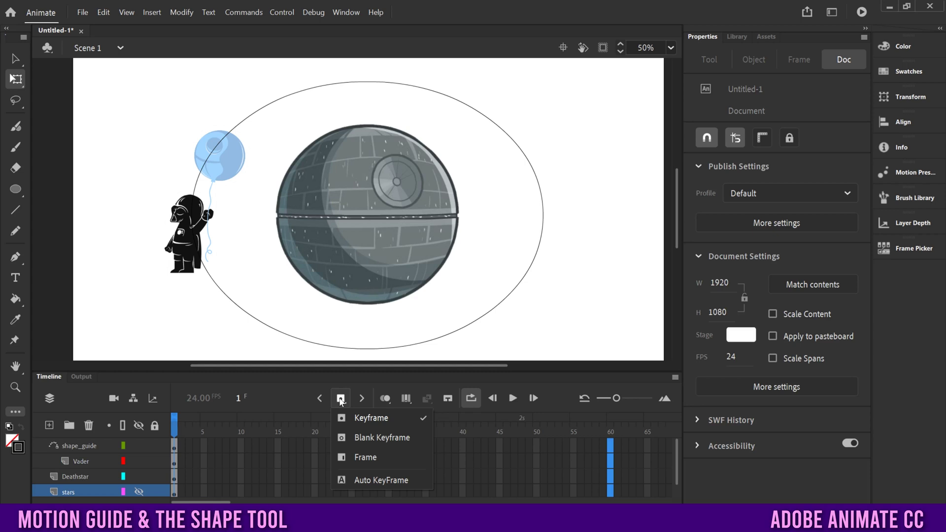
{"action": "left_click", "coordinate": [364, 418]}
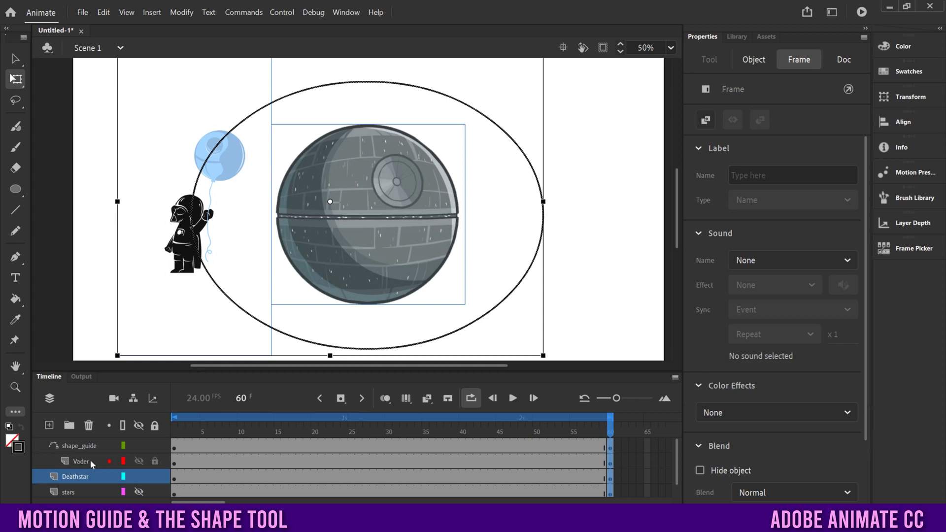
Step: Create a classic tween on the Vader layer between frames 1 and 60
{"action": "left_click", "coordinate": [374, 462]}
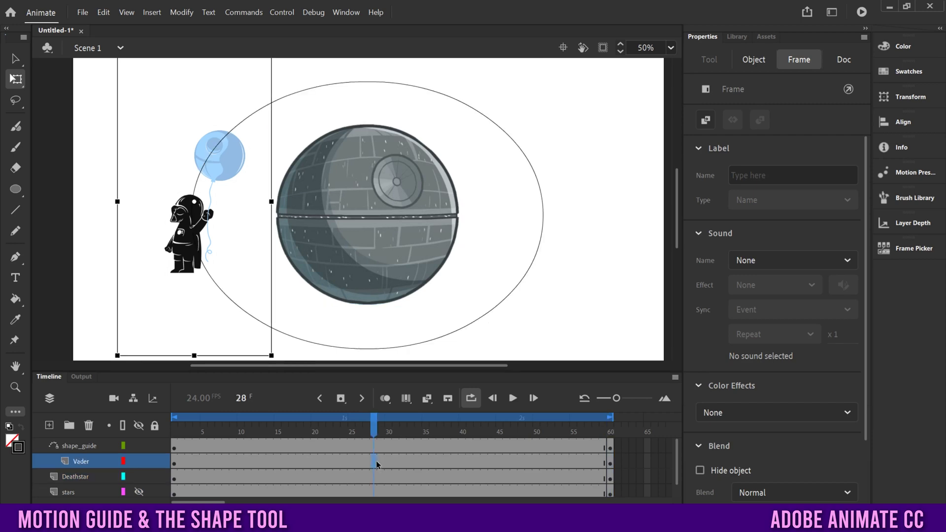
{"action": "right_click", "coordinate": [374, 462]}
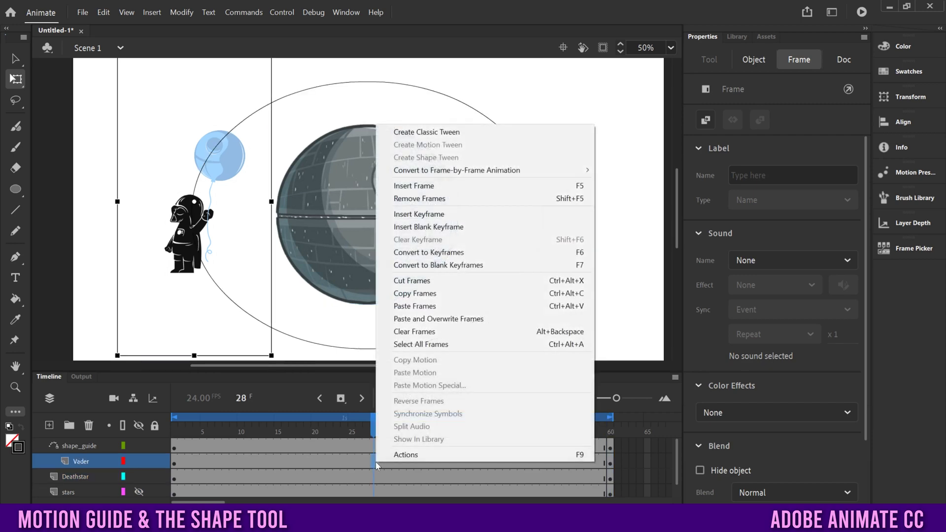
{"action": "left_click", "coordinate": [431, 135]}
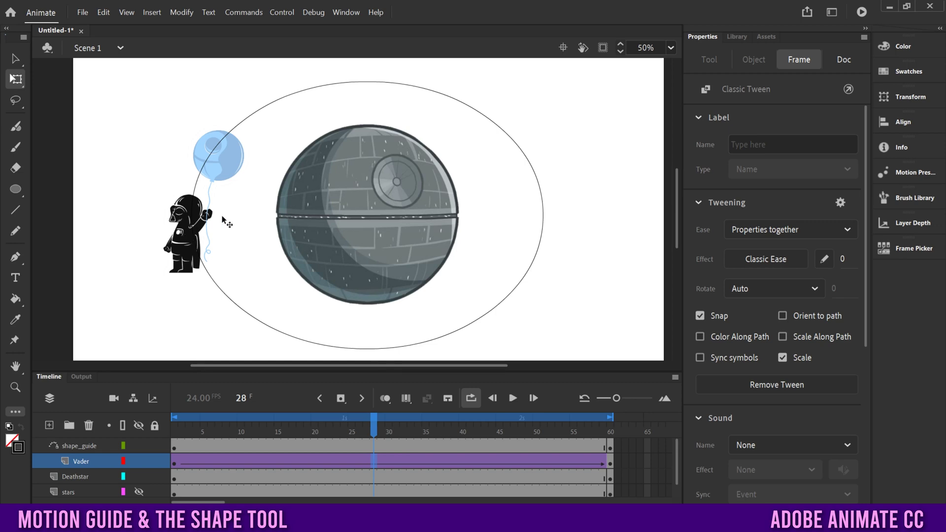
Step: At frame 60, move Vader slightly up along the oval to about Y 477.6 and preview the motion
{"action": "left_click", "coordinate": [610, 464]}
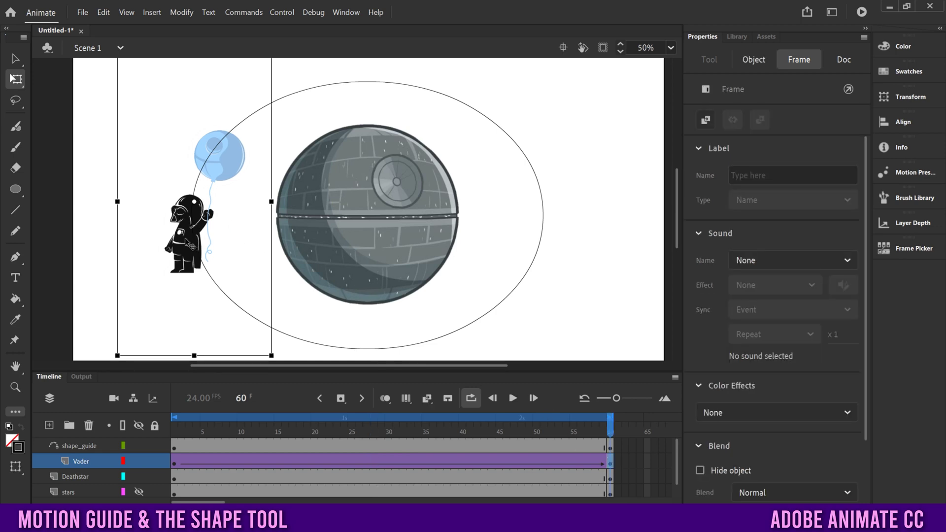
{"action": "left_click_drag", "start_coordinate": [189, 244], "coordinate": [189, 237]}
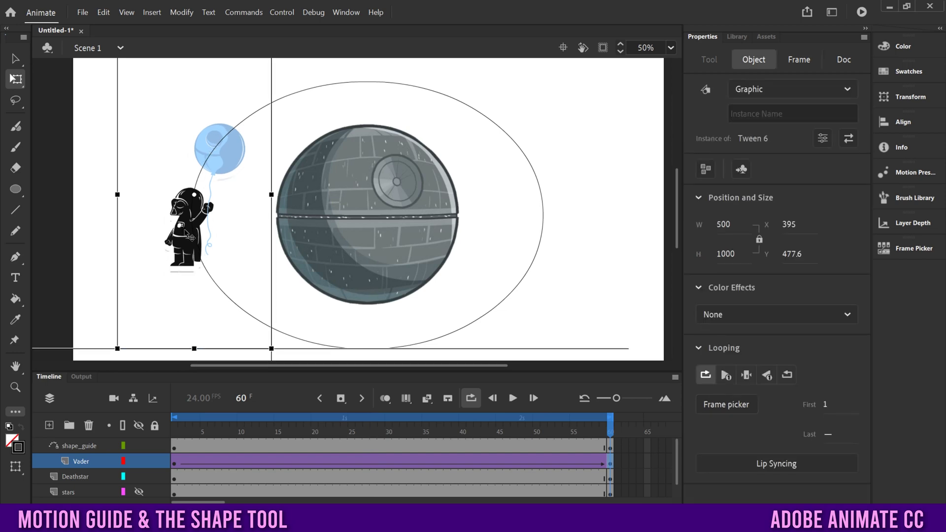
{"action": "left_click_drag", "start_coordinate": [200, 432], "coordinate": [308, 464]}
{"action": "left_click", "coordinate": [243, 329]}
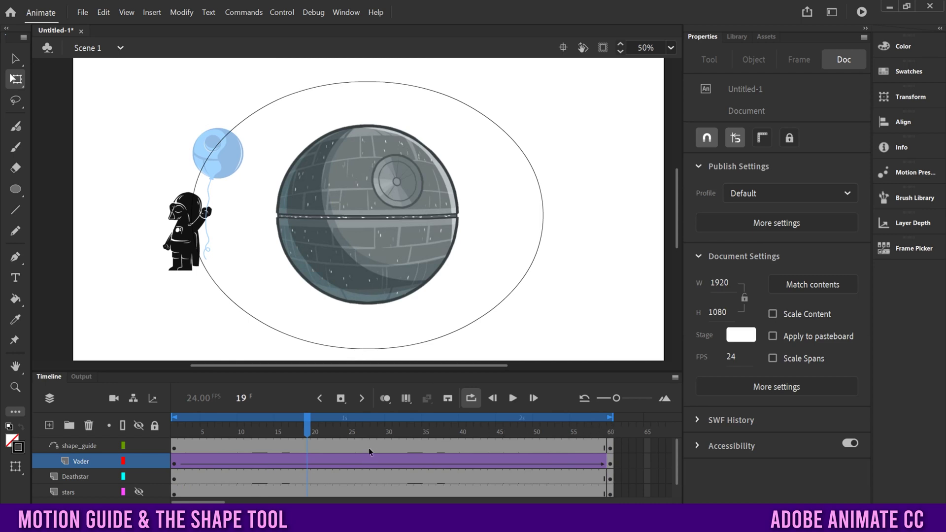
Step: Insert a keyframe at frame 15 on the Vader layer and snap Vader to the oval's bottom centre, at about X 947, Y 977.55
{"action": "left_click", "coordinate": [276, 460]}
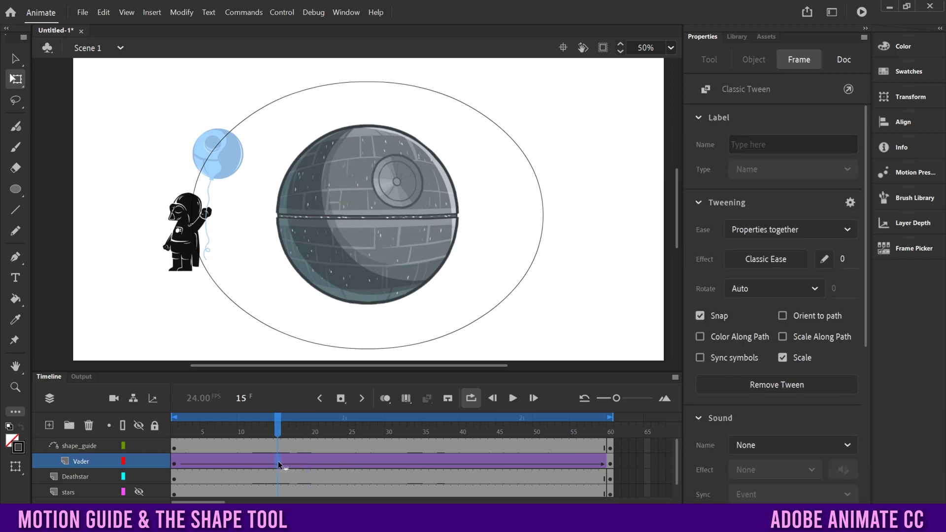
{"action": "left_click", "coordinate": [339, 399]}
{"action": "left_click_drag", "start_coordinate": [193, 251], "coordinate": [353, 393]}
{"action": "left_click_drag", "start_coordinate": [677, 180], "coordinate": [677, 206]}
{"action": "mouse_move", "coordinate": [363, 279]}
{"action": "left_mouse_down"}
{"action": "mouse_move", "coordinate": [367, 268]}
{"action": "mouse_move", "coordinate": [367, 277]}
{"action": "left_mouse_up"}
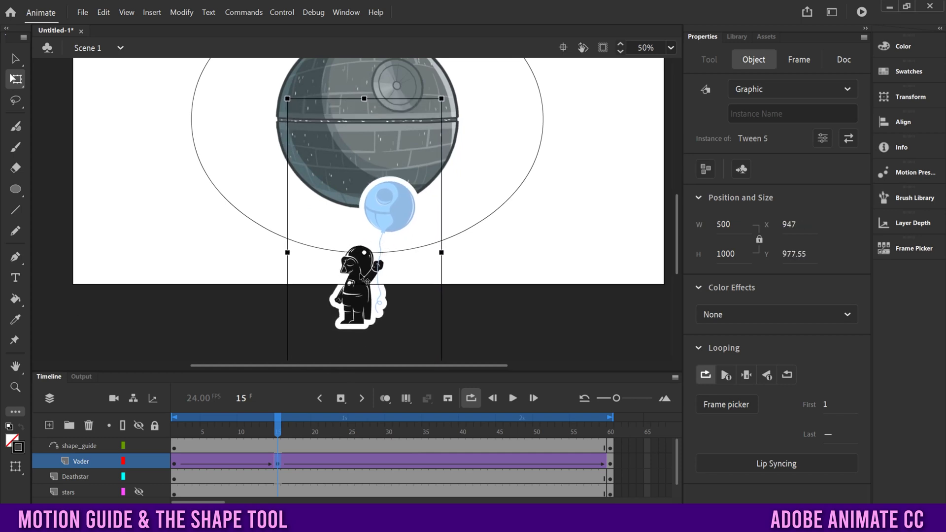
Step: Scrub through the timeline to check how Vader travels along the oval before and after frame 15
{"action": "left_click_drag", "start_coordinate": [269, 433], "coordinate": [174, 431]}
{"action": "left_click", "coordinate": [571, 272]}
{"action": "left_click_drag", "start_coordinate": [673, 240], "coordinate": [675, 218]}
{"action": "left_click", "coordinate": [182, 428]}
{"action": "left_click_drag", "start_coordinate": [182, 428], "coordinate": [478, 437]}
{"action": "left_click", "coordinate": [350, 338]}
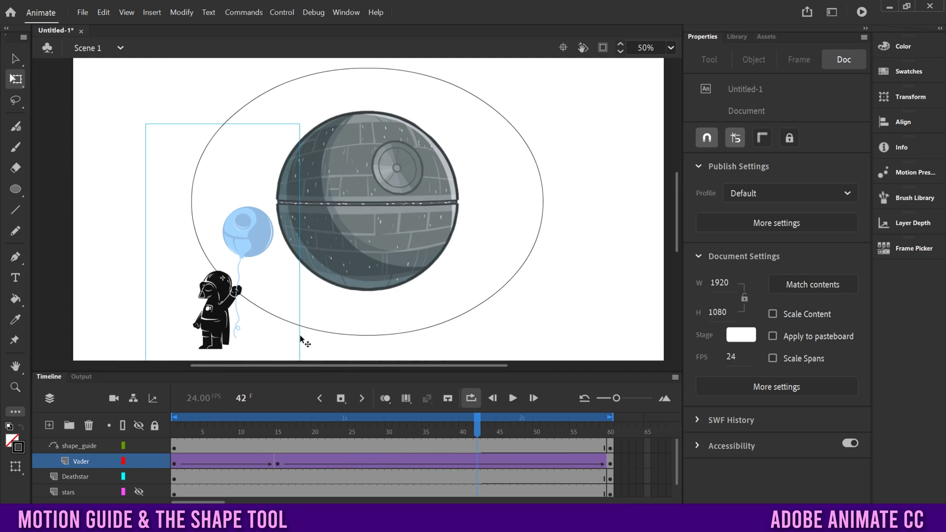
Step: Insert a keyframe at frame 30 on the Vader layer and snap Vader to the oval's right side, at about X 1527, Y 529
{"action": "left_click", "coordinate": [388, 463]}
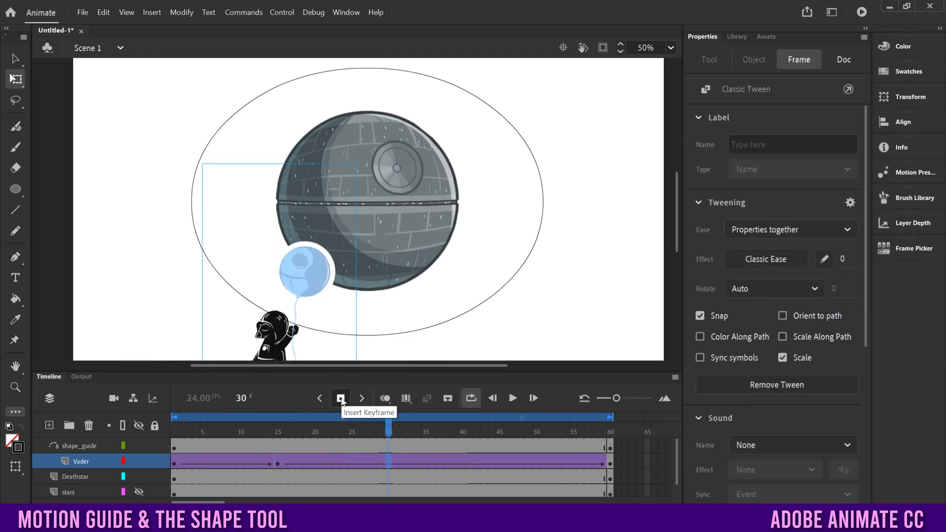
{"action": "left_click_drag", "start_coordinate": [276, 345], "coordinate": [550, 235]}
{"action": "left_click_drag", "start_coordinate": [380, 427], "coordinate": [593, 440]}
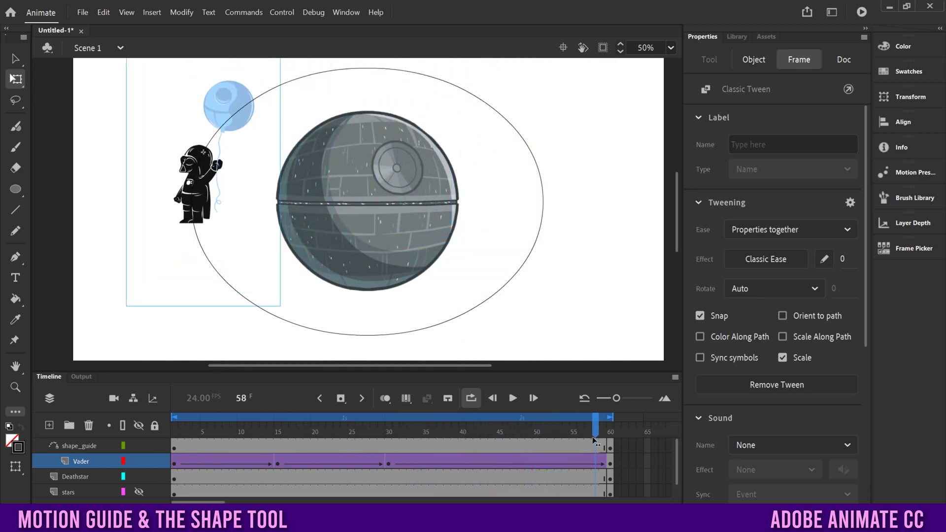
Step: Insert a keyframe at frame 45 on the Vader layer and snap Vader to the oval's top centre, at about X 969.3, Y 110.2
{"action": "left_click", "coordinate": [499, 460]}
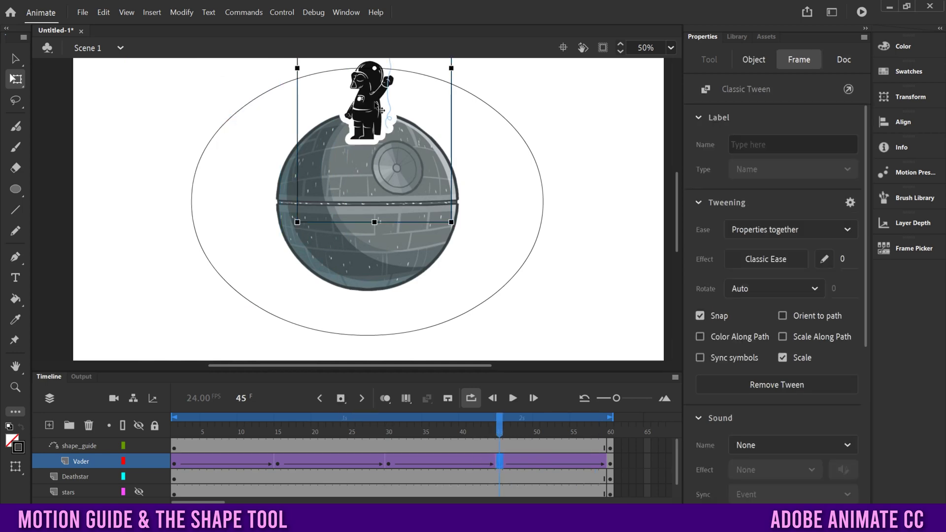
{"action": "left_click_drag", "start_coordinate": [372, 105], "coordinate": [370, 106]}
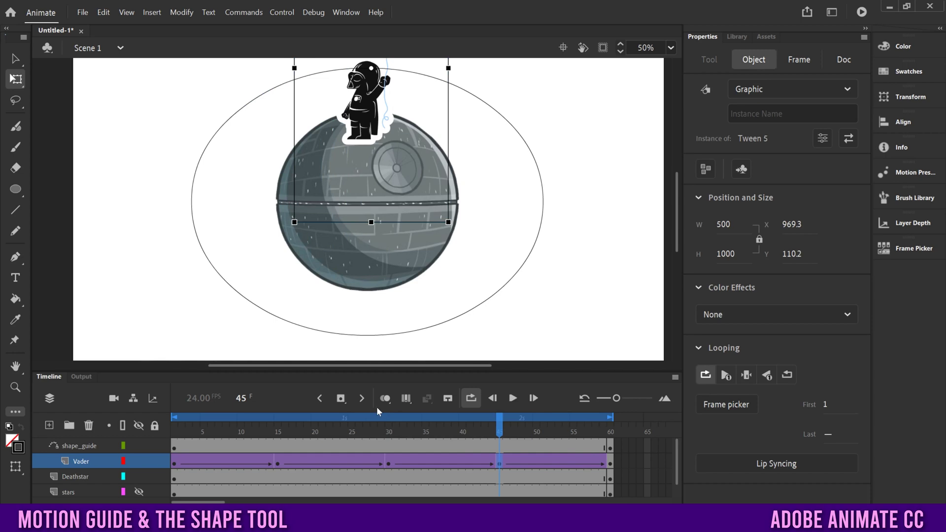
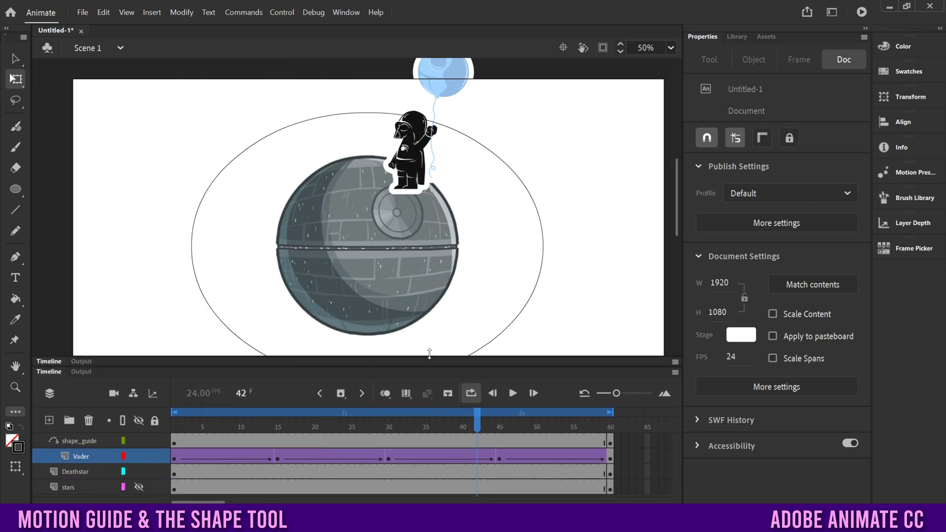
Step: Add a new layer above shape_guide and name it deathstar_2
{"action": "left_click", "coordinate": [82, 417]}
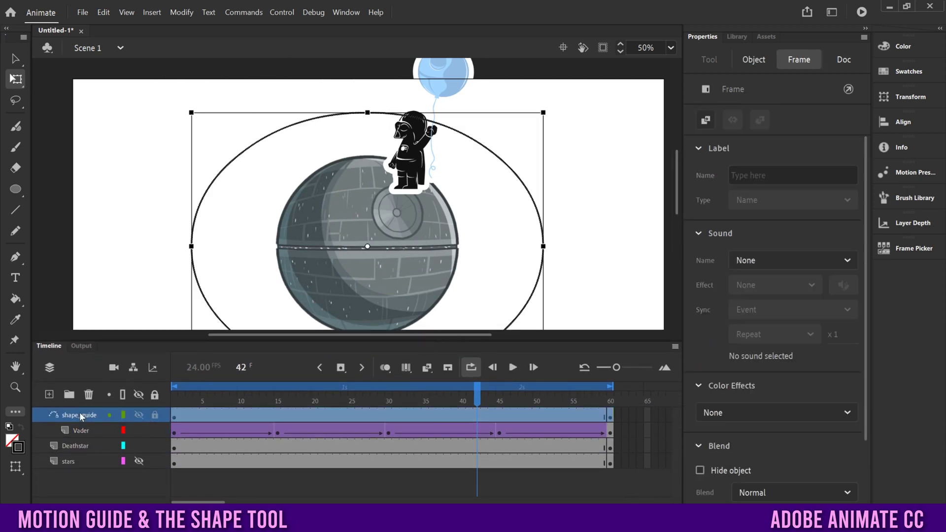
{"action": "left_click", "coordinate": [49, 394]}
{"action": "double_click", "coordinate": [86, 420]}
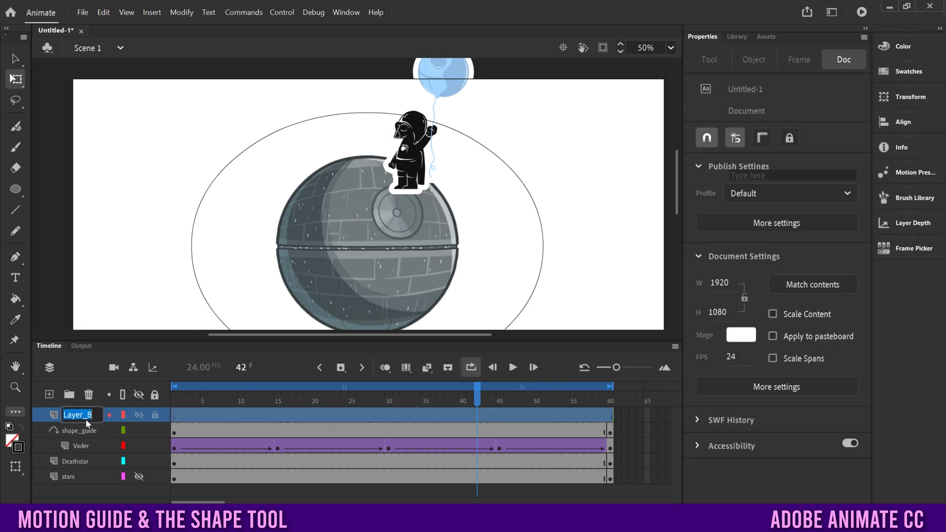
{"action": "type", "text": "deathsta"}
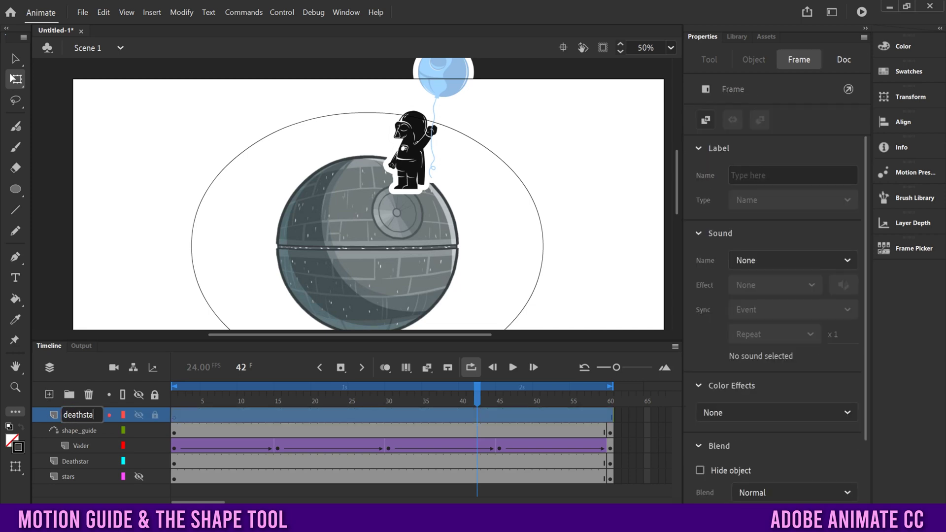
{"action": "type", "text": "r_2"}
{"action": "left_click", "coordinate": [79, 495]}
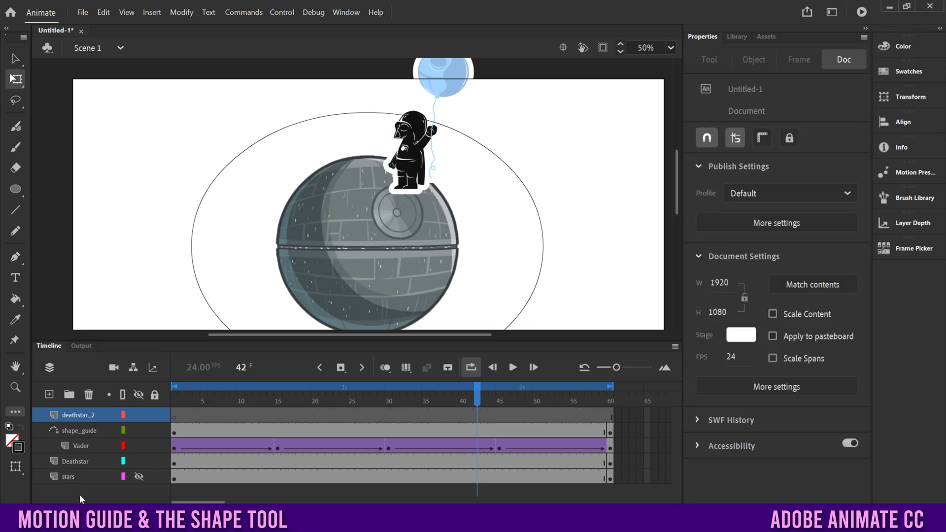
Step: Remove frames 31 to 60 from the Deathstar layer
{"action": "left_click", "coordinate": [78, 462]}
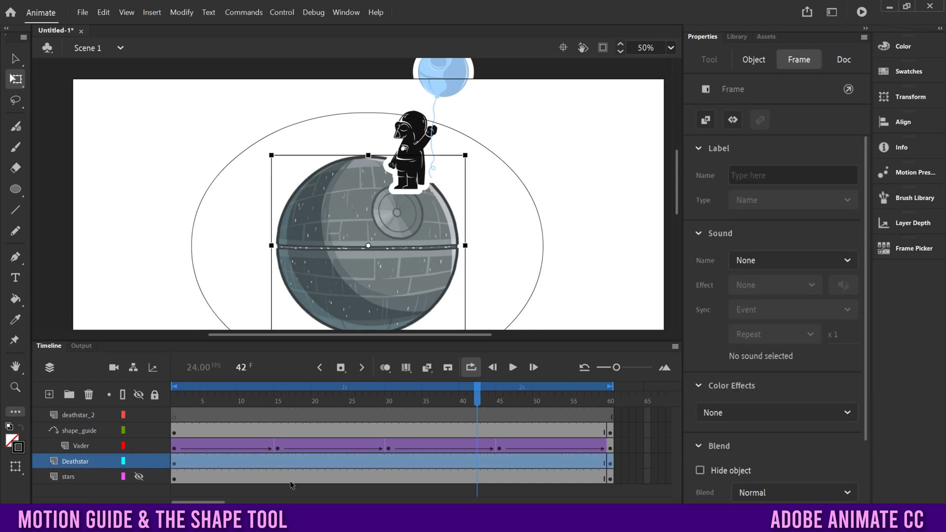
{"action": "left_click", "coordinate": [394, 466]}
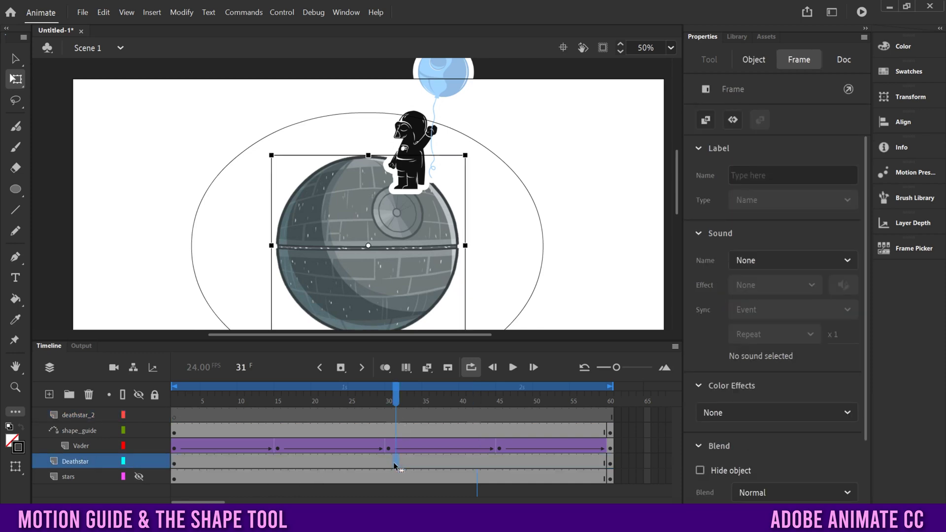
{"action": "left_click", "coordinate": [395, 465]}
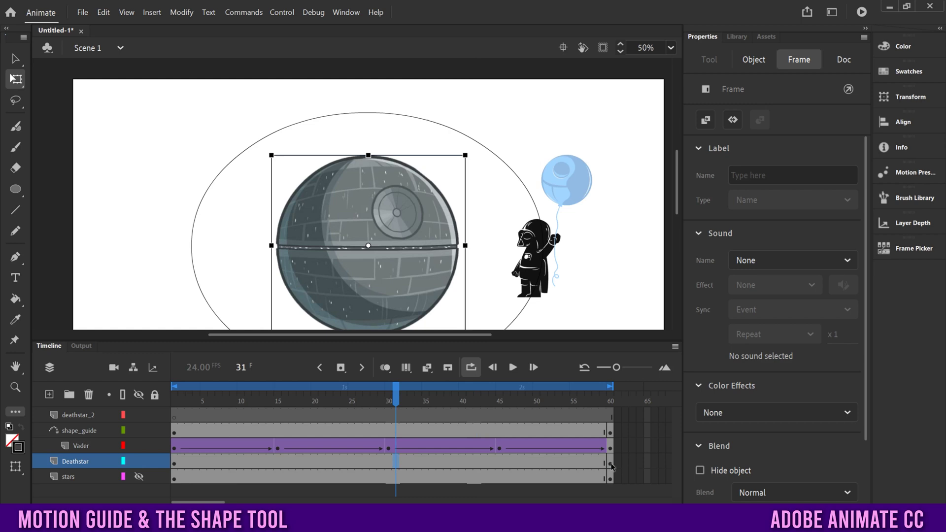
{"action": "left_click_drag", "start_coordinate": [611, 467], "coordinate": [397, 464]}
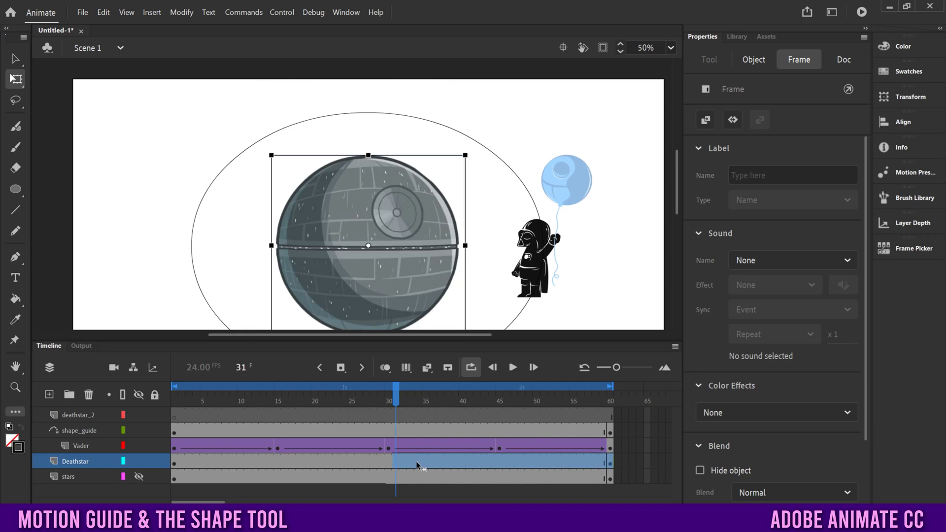
{"action": "right_click", "coordinate": [417, 464]}
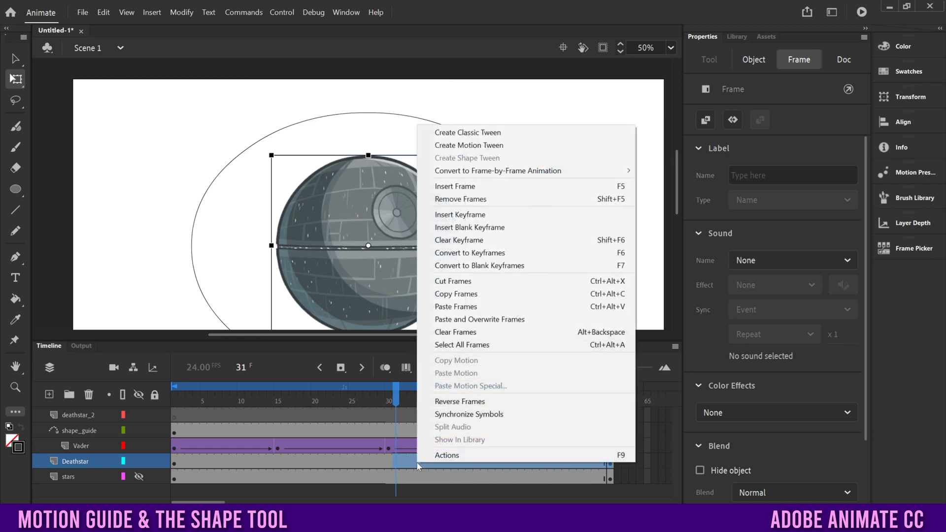
{"action": "left_click", "coordinate": [465, 200]}
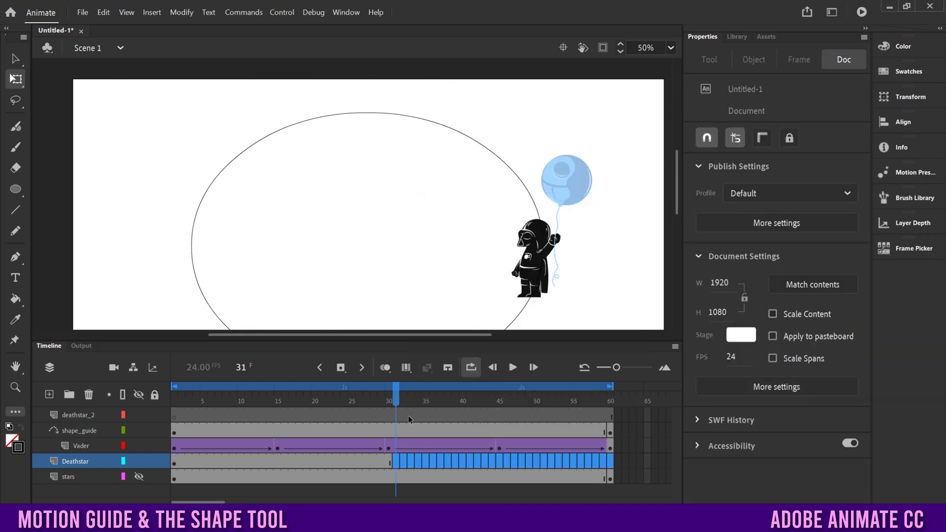
Step: Copy frame 1 of the Deathstar layer and paste it at frame 31 of the deathstar_2 layer
{"action": "left_click", "coordinate": [174, 464]}
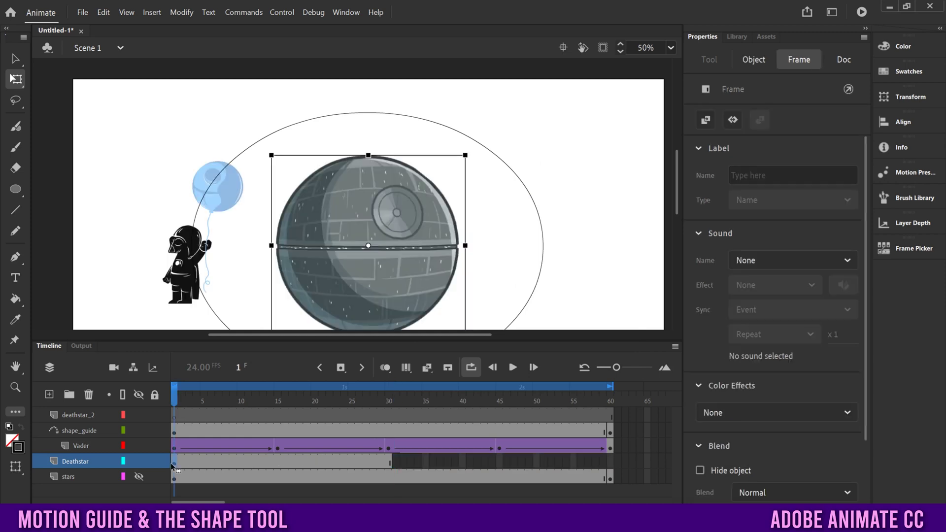
{"action": "right_click", "coordinate": [176, 466]}
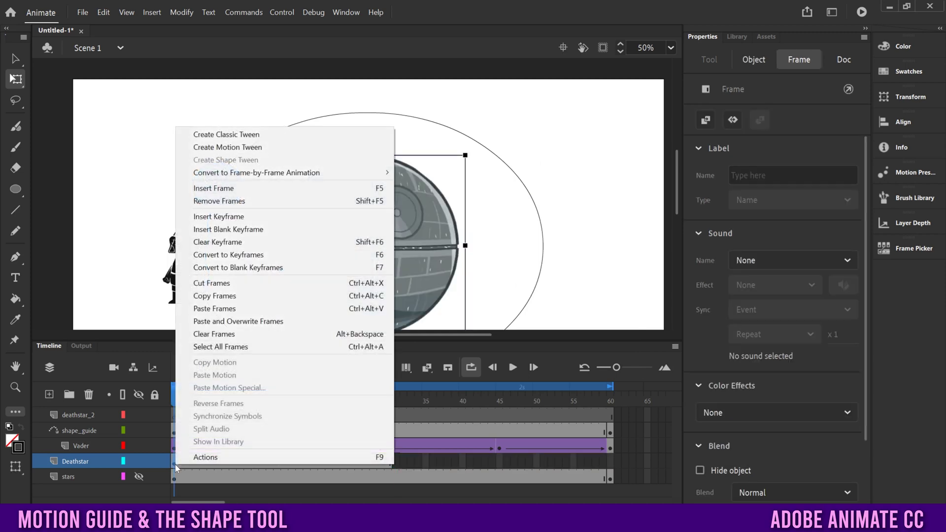
{"action": "left_click", "coordinate": [237, 297]}
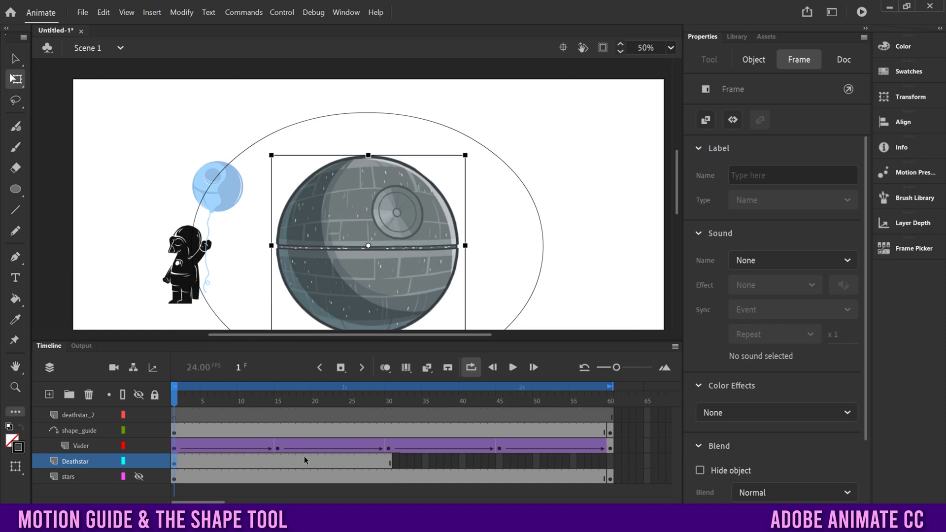
{"action": "left_click", "coordinate": [395, 418]}
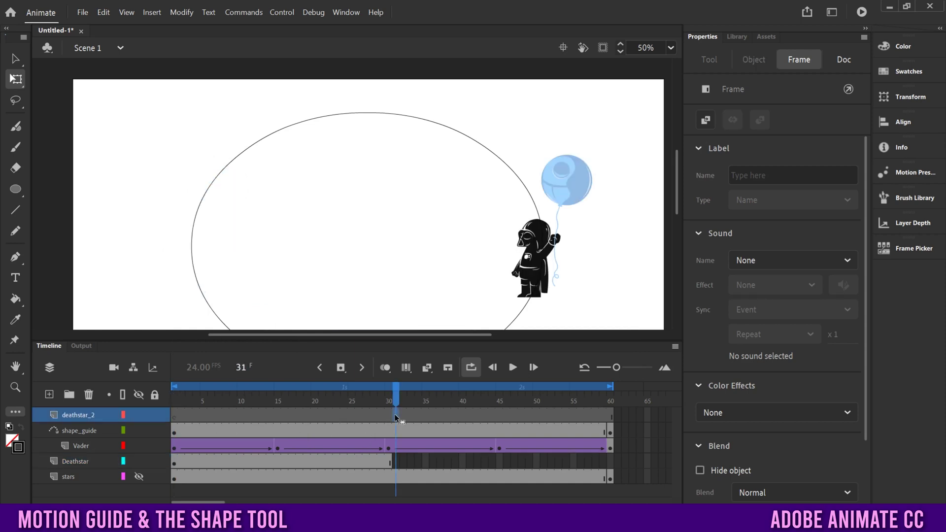
{"action": "right_click", "coordinate": [395, 418]}
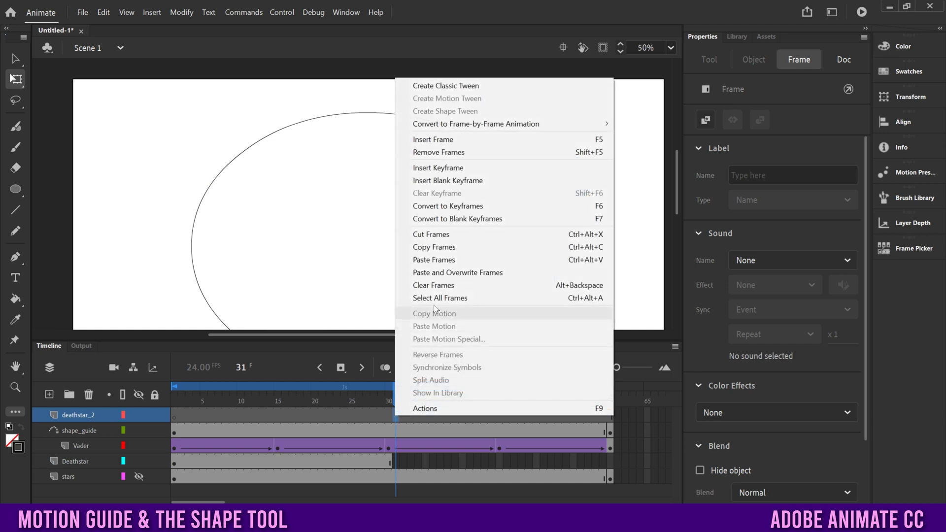
{"action": "left_click", "coordinate": [445, 261]}
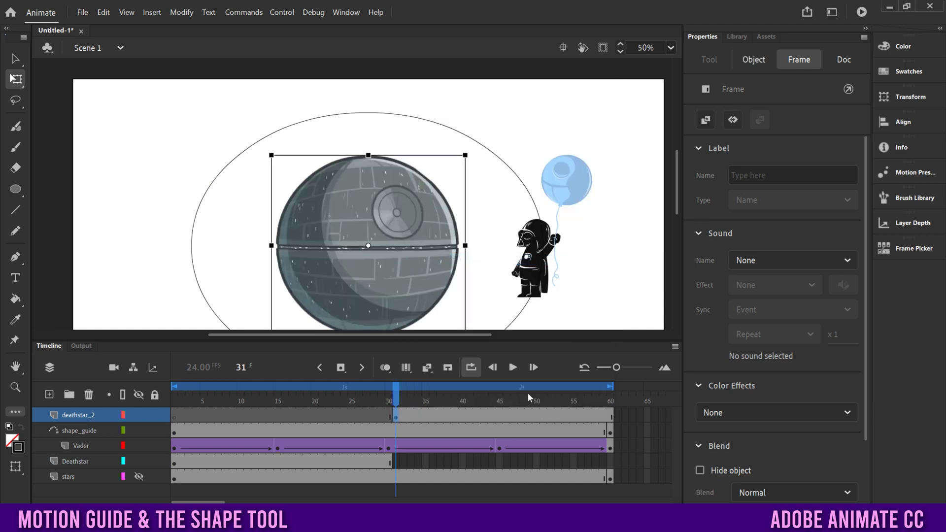
Step: Scrub and play the animation to check that Vader passes in front of the Death Star and then behind it from frame 31
{"action": "left_click", "coordinate": [417, 400]}
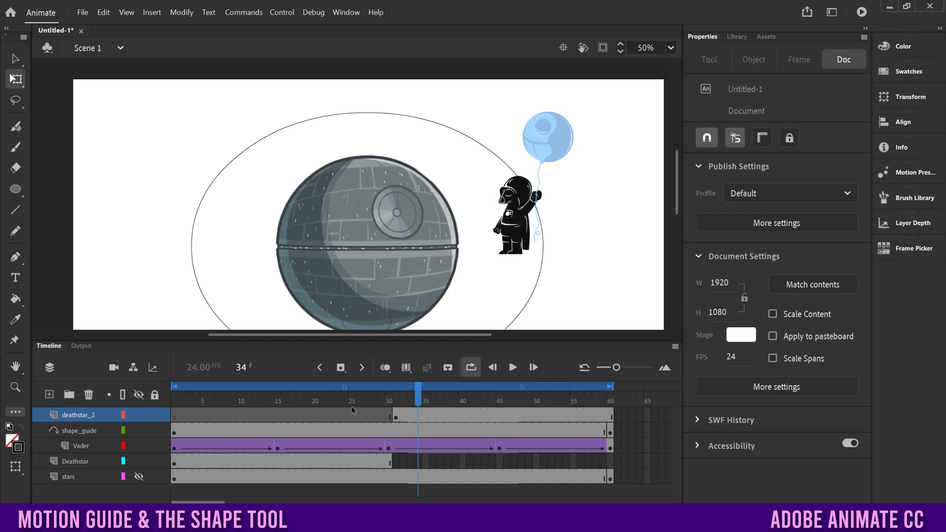
{"action": "left_click_drag", "start_coordinate": [281, 408], "coordinate": [389, 325]}
{"action": "left_click_drag", "start_coordinate": [677, 226], "coordinate": [672, 208]}
{"action": "left_click", "coordinate": [395, 401]}
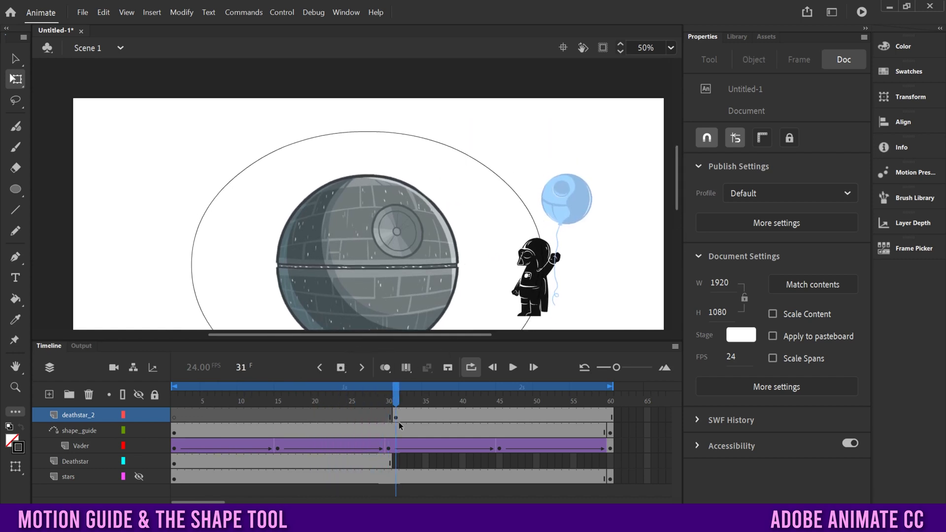
{"action": "left_click", "coordinate": [395, 417]}
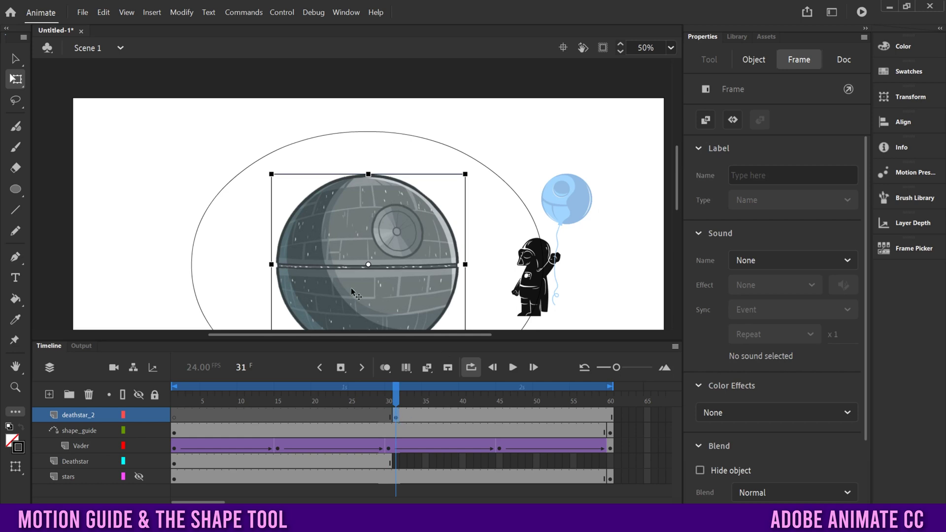
{"action": "left_click_drag", "start_coordinate": [396, 394], "coordinate": [534, 393]}
{"action": "left_click", "coordinate": [513, 367]}
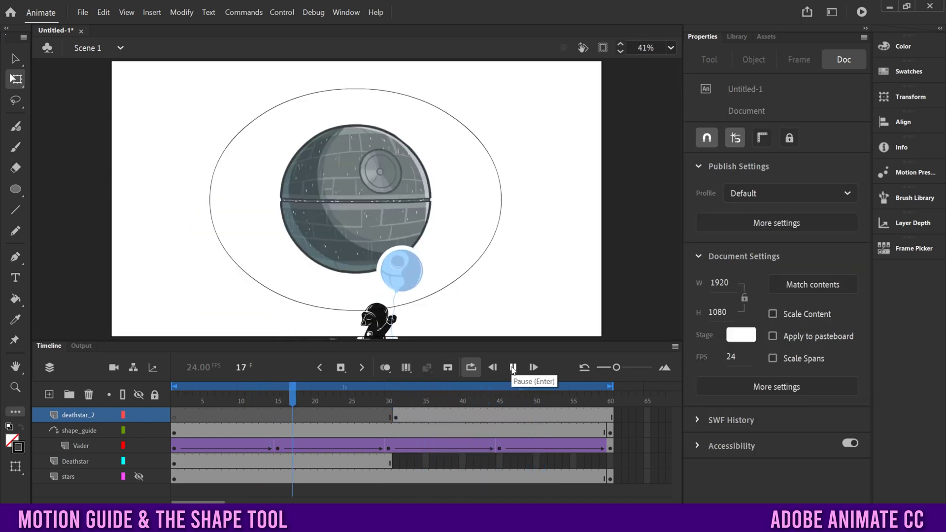
{"action": "left_click", "coordinate": [513, 367]}
Step: Rotate Vader counterclockwise at the frame 15 keyframe and clockwise at the frame 30 keyframe
{"action": "left_click", "coordinate": [403, 445]}
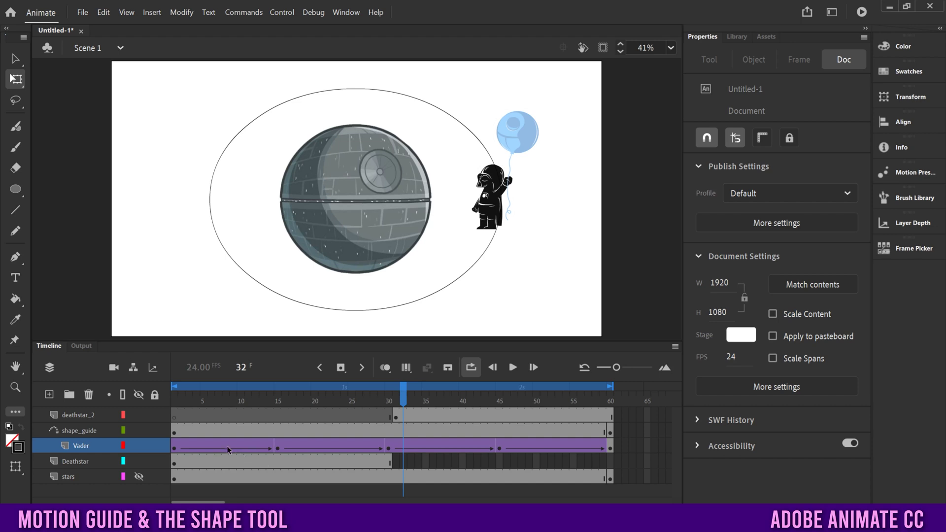
{"action": "left_click", "coordinate": [277, 448]}
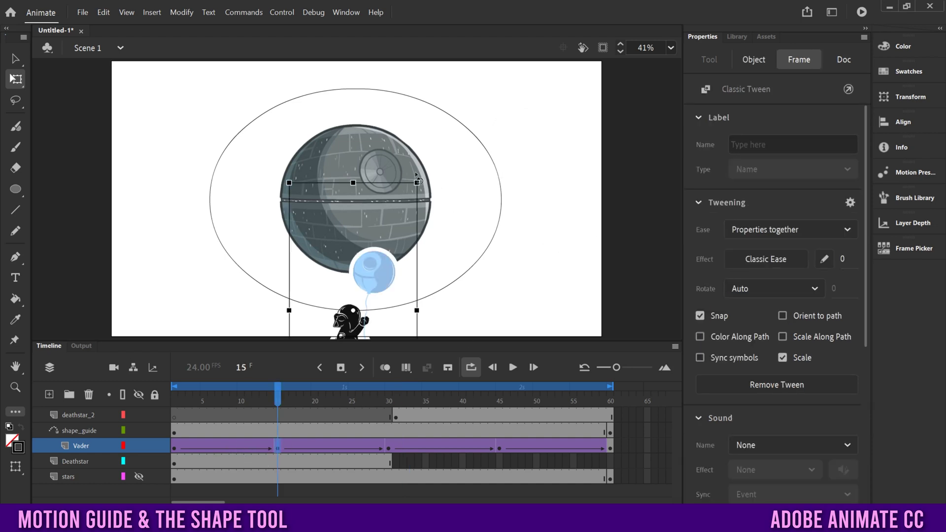
{"action": "left_click_drag", "start_coordinate": [416, 177], "coordinate": [398, 172]}
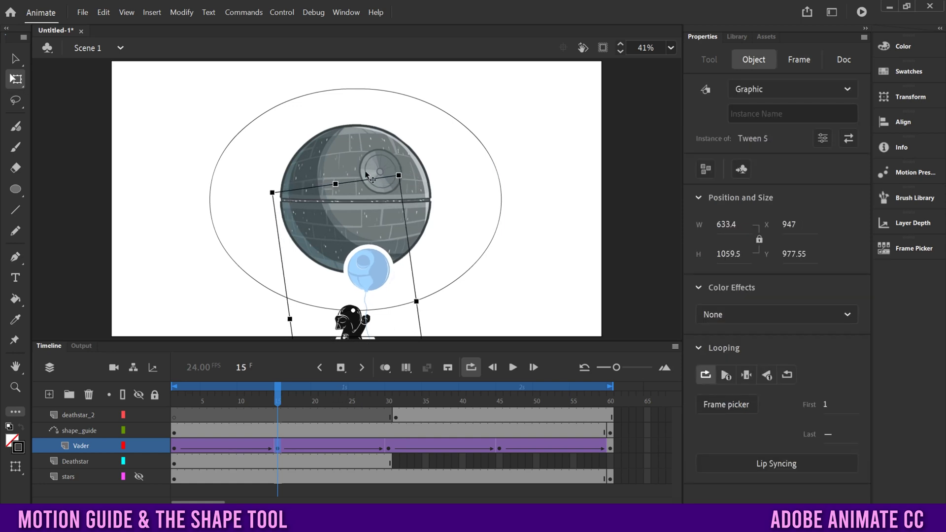
{"action": "left_click_drag", "start_coordinate": [390, 168], "coordinate": [371, 169]}
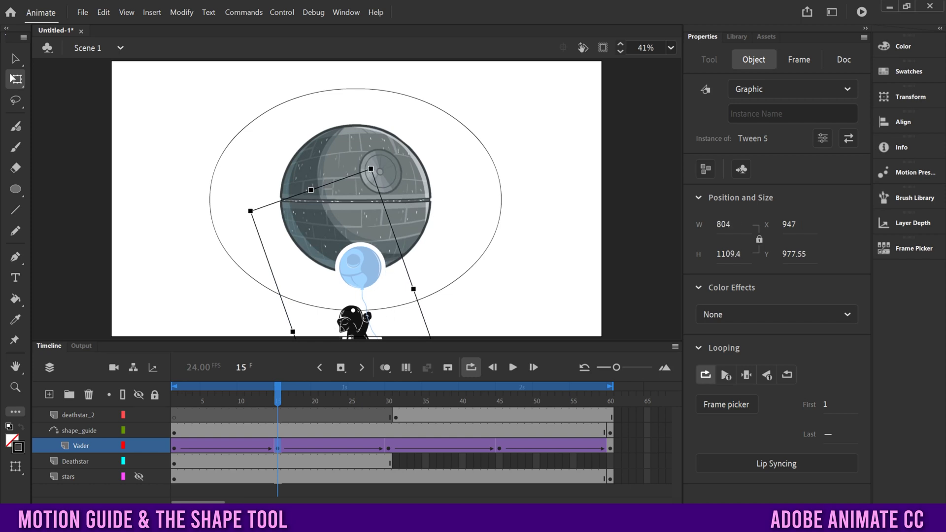
{"action": "left_click", "coordinate": [387, 449]}
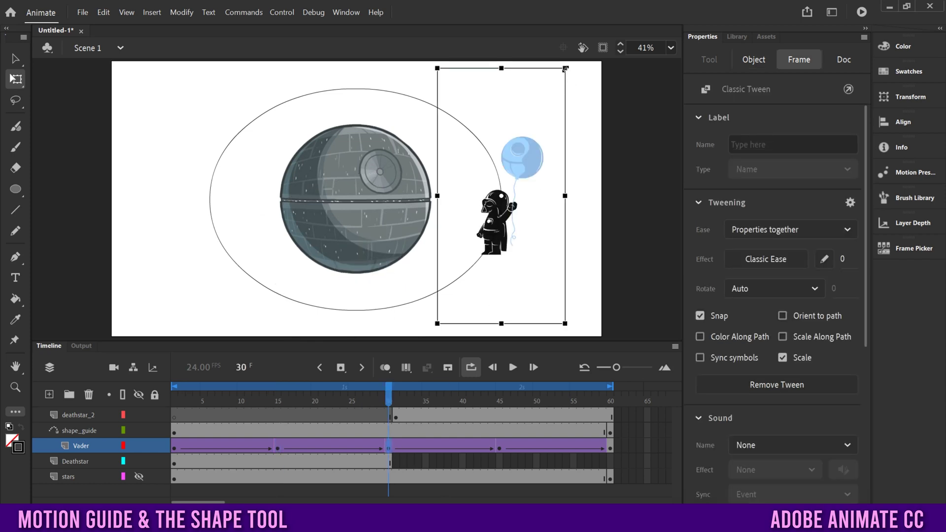
{"action": "left_click_drag", "start_coordinate": [569, 68], "coordinate": [597, 91]}
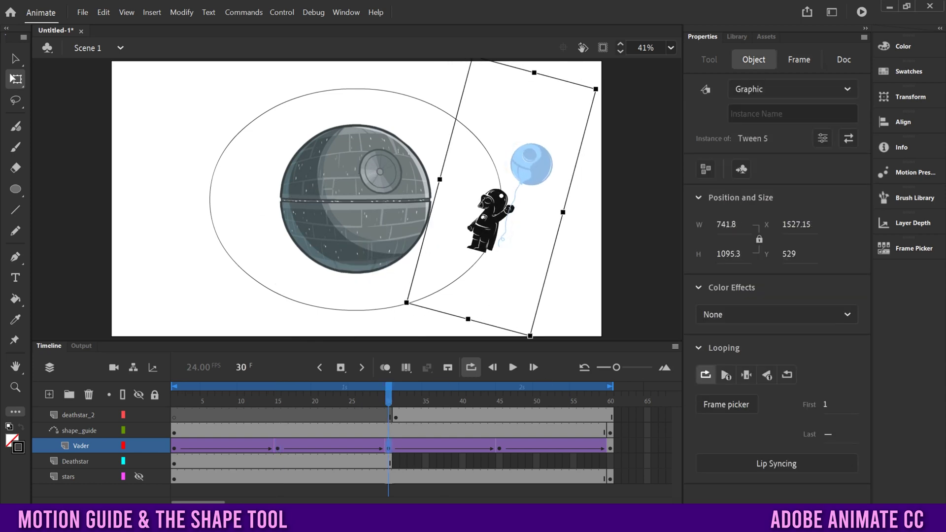
Step: Rotate Vader counterclockwise at the frame 45 keyframe and preview the animation from frame 1
{"action": "left_click", "coordinate": [499, 448]}
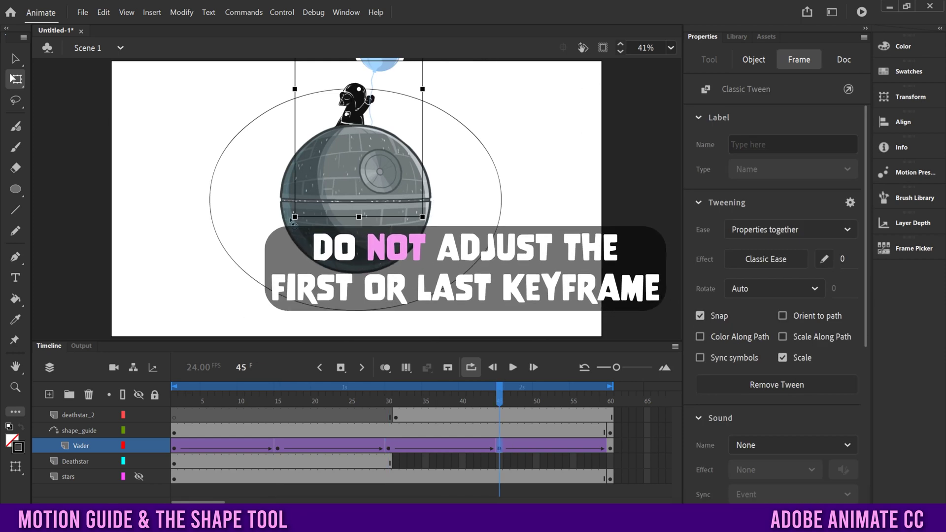
{"action": "left_click_drag", "start_coordinate": [290, 219], "coordinate": [329, 230]}
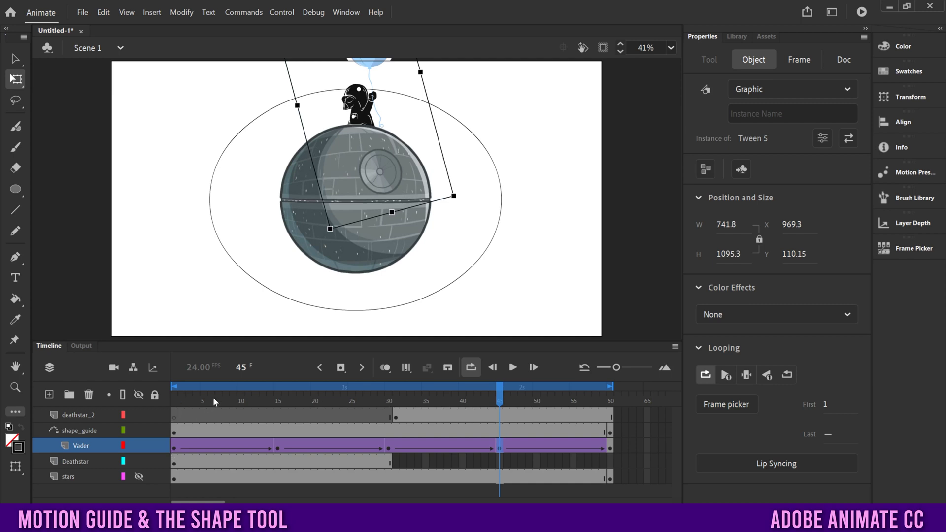
{"action": "left_click_drag", "start_coordinate": [219, 388], "coordinate": [175, 389]}
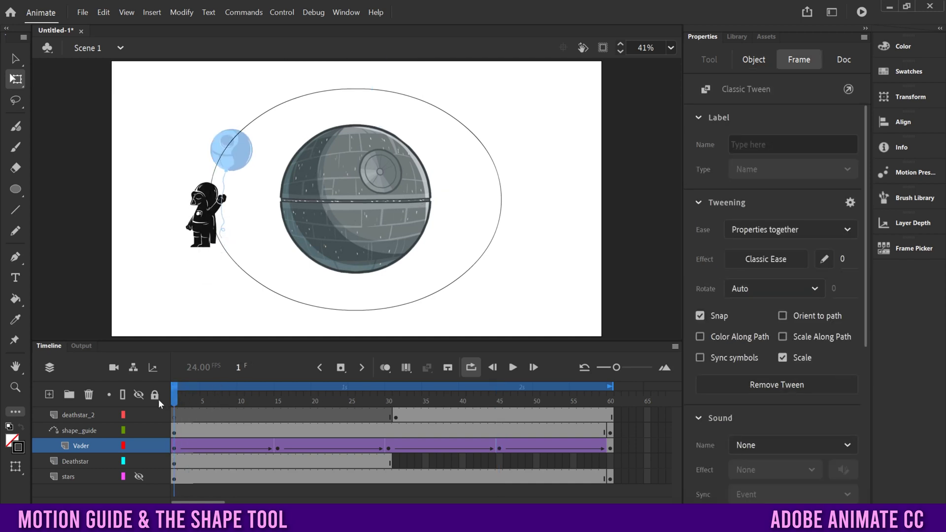
{"action": "left_click", "coordinate": [513, 367]}
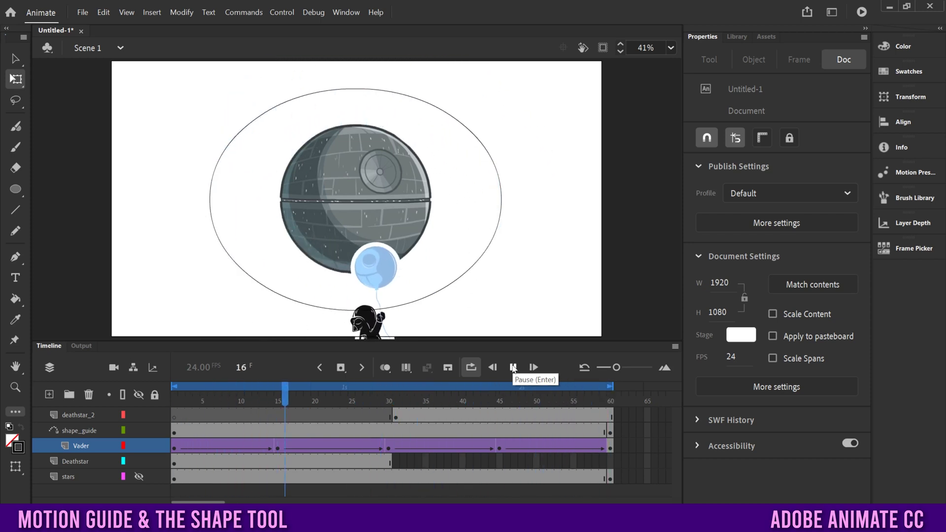
Step: Turn on Orient to path for all four classic tweens on the Vader layer and preview the animation from frame 1
{"action": "left_click", "coordinate": [512, 367]}
{"action": "left_click", "coordinate": [226, 449]}
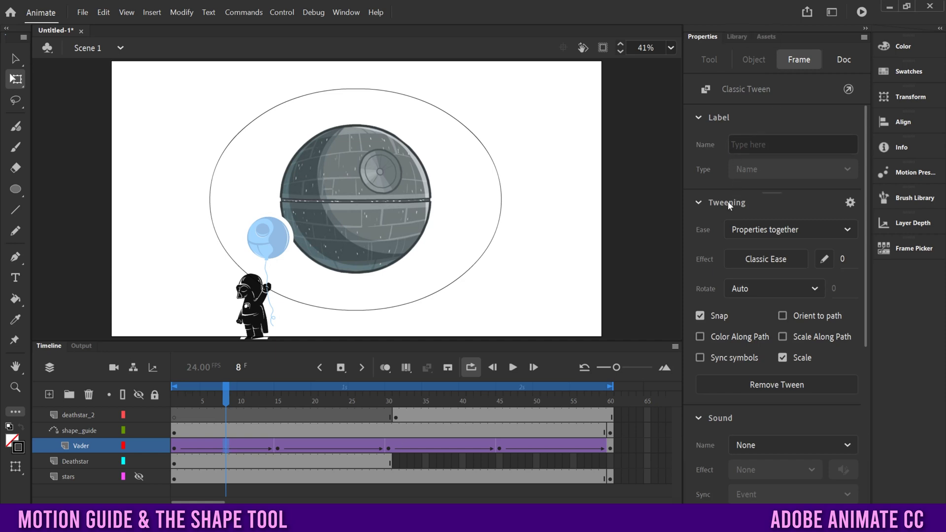
{"action": "left_click", "coordinate": [782, 317]}
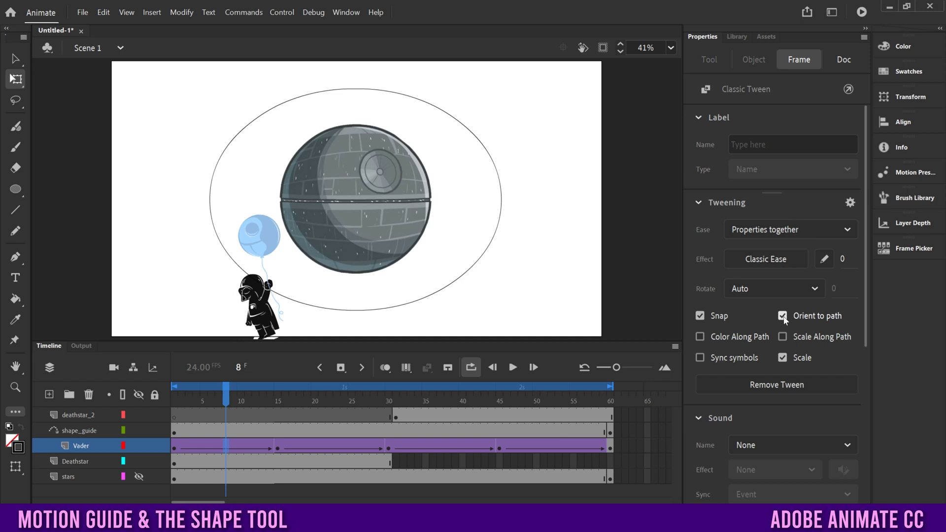
{"action": "left_click", "coordinate": [331, 446]}
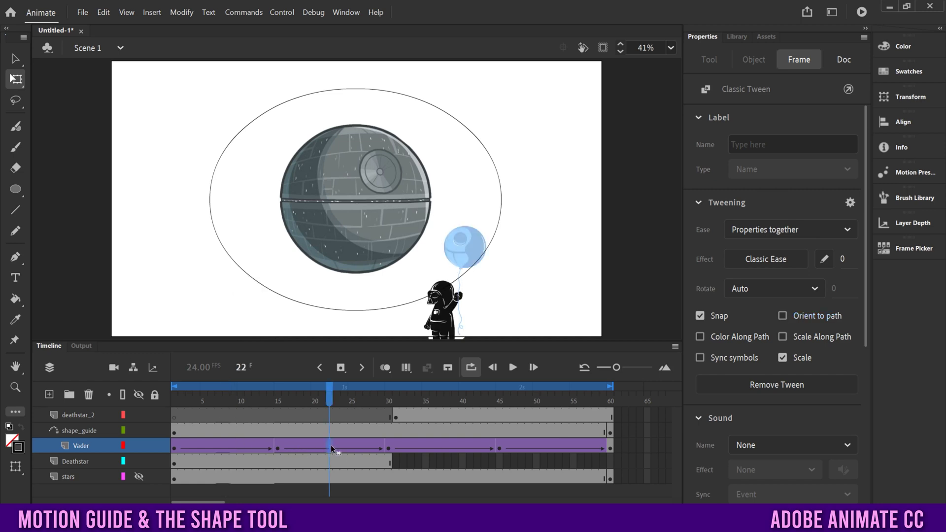
{"action": "left_click", "coordinate": [782, 315]}
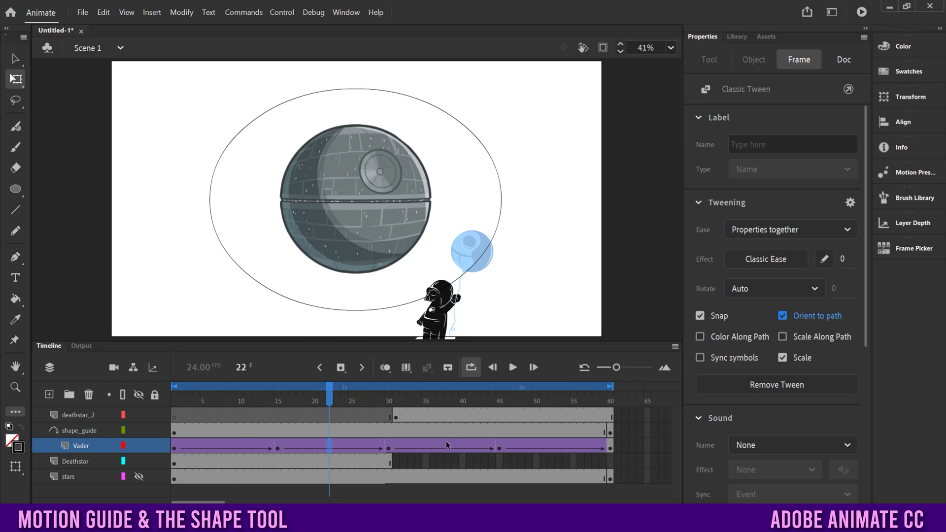
{"action": "left_click", "coordinate": [447, 446]}
{"action": "left_click", "coordinate": [788, 317]}
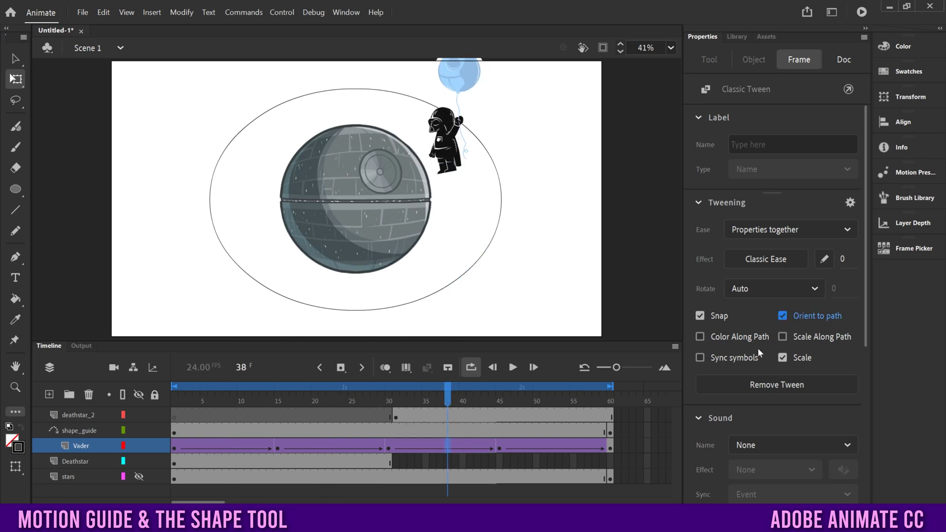
{"action": "left_click", "coordinate": [560, 447]}
{"action": "left_click", "coordinate": [783, 315]}
{"action": "left_click_drag", "start_coordinate": [271, 397], "coordinate": [174, 397]}
{"action": "left_click", "coordinate": [511, 370]}
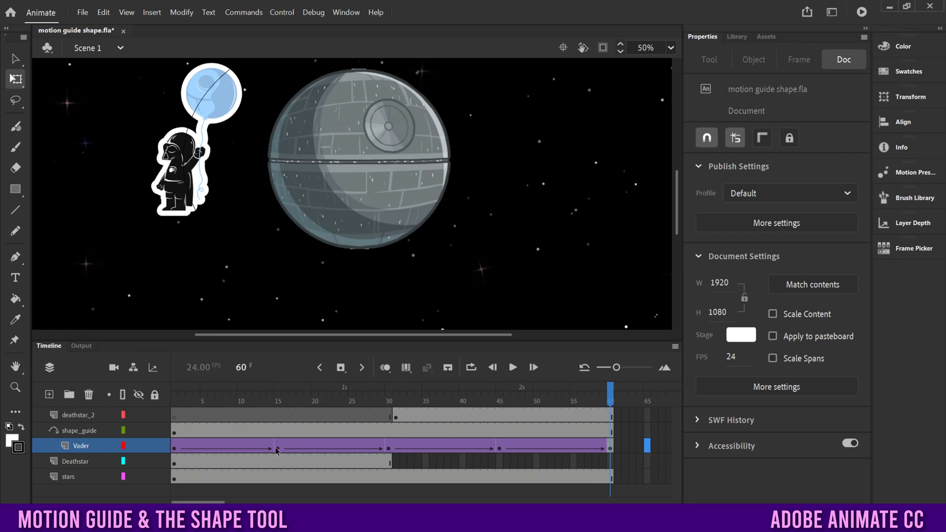
Step: Scale Vader up proportionally to about 1009 by 1392 px at the frame 15 keyframe
{"action": "left_click", "coordinate": [278, 449]}
{"action": "left_click_drag", "start_coordinate": [674, 177], "coordinate": [676, 197]}
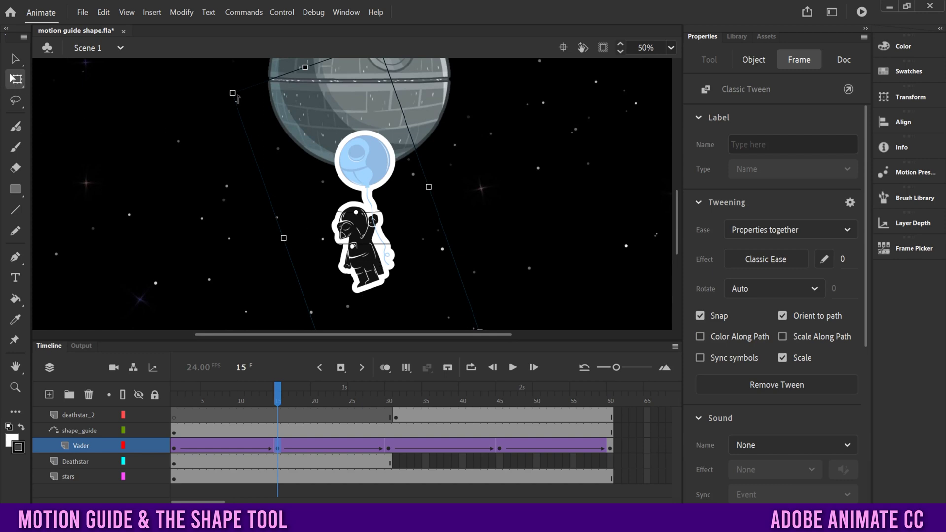
{"action": "left_click", "coordinate": [361, 260]}
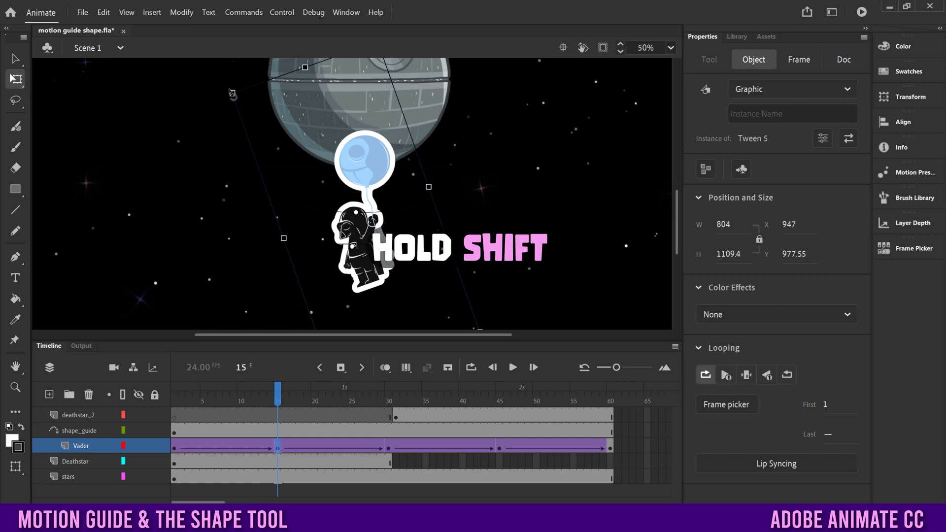
{"action": "left_click_drag", "start_coordinate": [232, 91], "coordinate": [193, 72]}
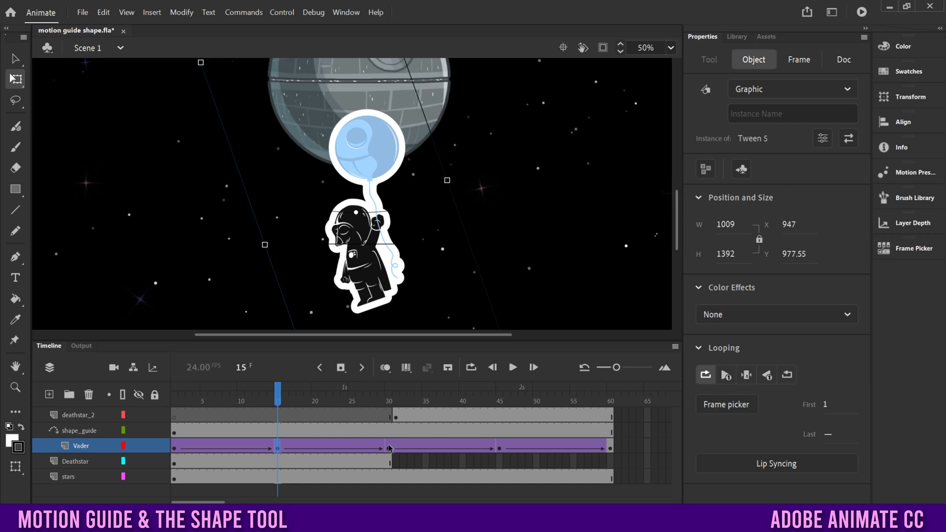
Step: Scale Vader down proportionally at the frame 45 keyframe, where he is behind the Death Star
{"action": "left_click", "coordinate": [500, 449]}
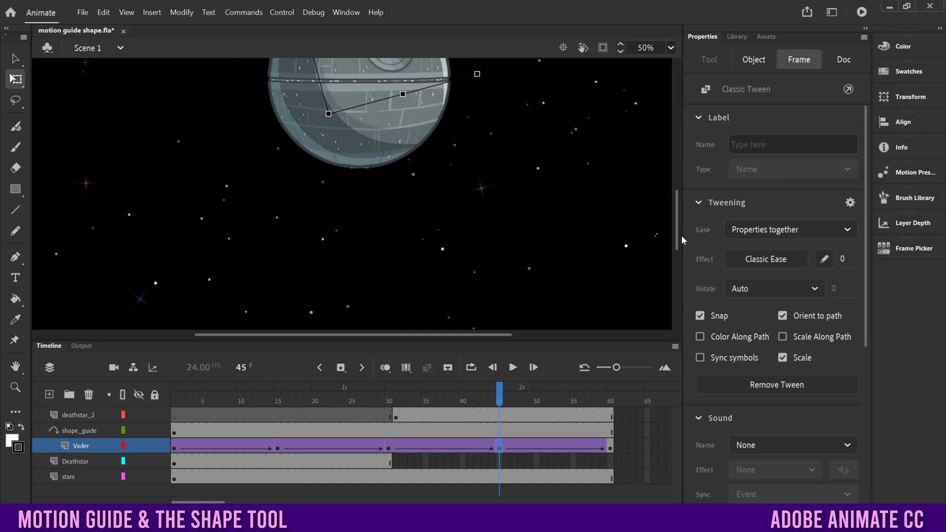
{"action": "left_click_drag", "start_coordinate": [676, 244], "coordinate": [670, 186]}
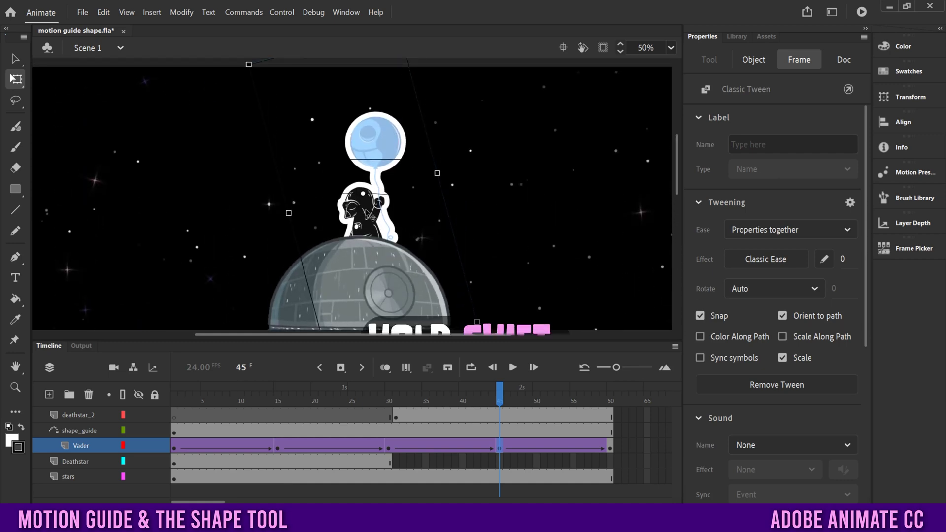
{"action": "left_click_drag", "start_coordinate": [248, 63], "coordinate": [291, 109]}
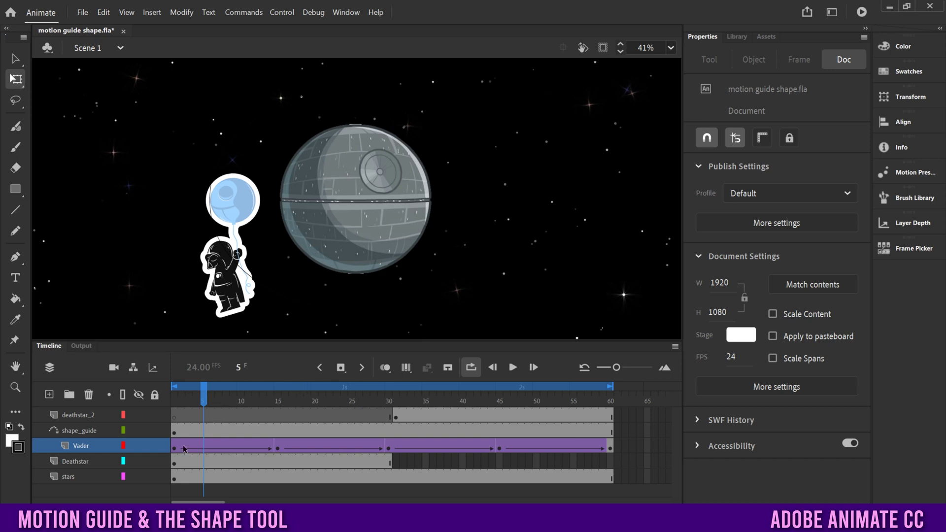
Step: Insert ten frames at frame 7 across all layers to slow Vader's first tween
{"action": "left_click", "coordinate": [220, 416]}
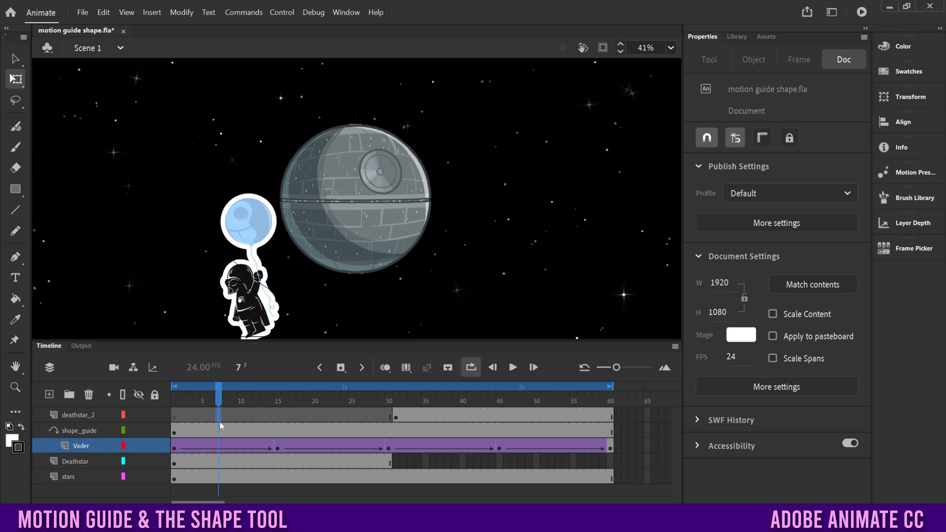
{"action": "left_click", "coordinate": [218, 475]}
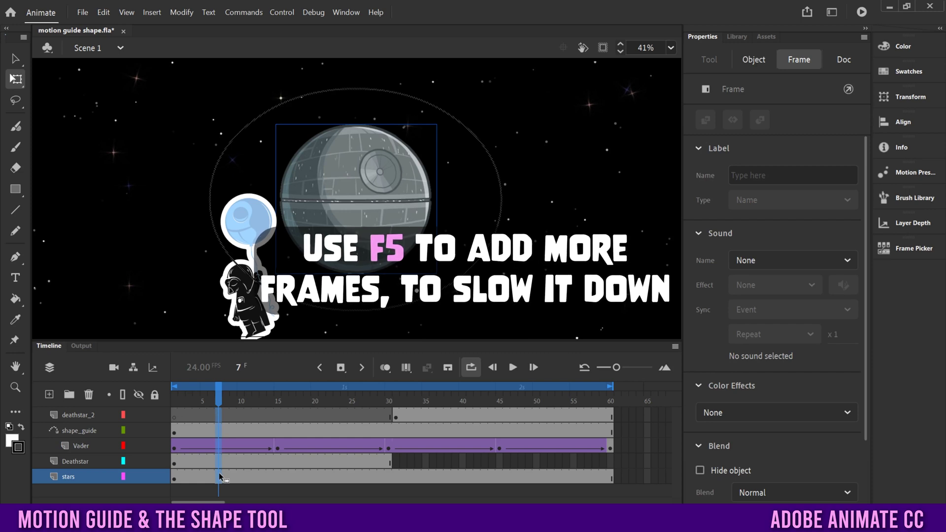
{"action": "key", "text": "F5"}
{"action": "key", "text": "F5"}
{"action": "key", "text": "F5"}
{"action": "key", "text": "F5"}
{"action": "key", "text": "F5"}
{"action": "key", "text": "F5"}
{"action": "key", "text": "F5"}
{"action": "key", "text": "F5"}
{"action": "key", "text": "F5"}
{"action": "key", "text": "F5"}
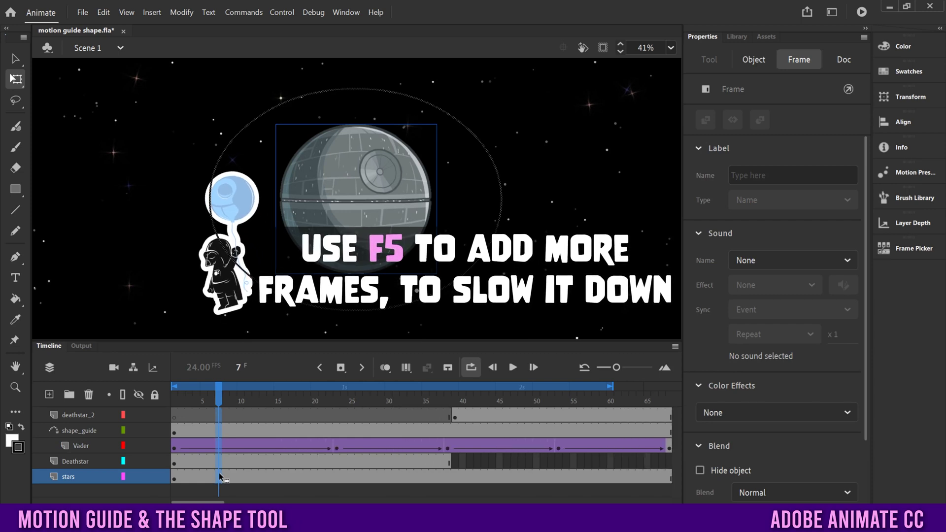
Step: Insert 11 frames at frame 32 across all layers to slow Vader's second tween
{"action": "left_click", "coordinate": [403, 409]}
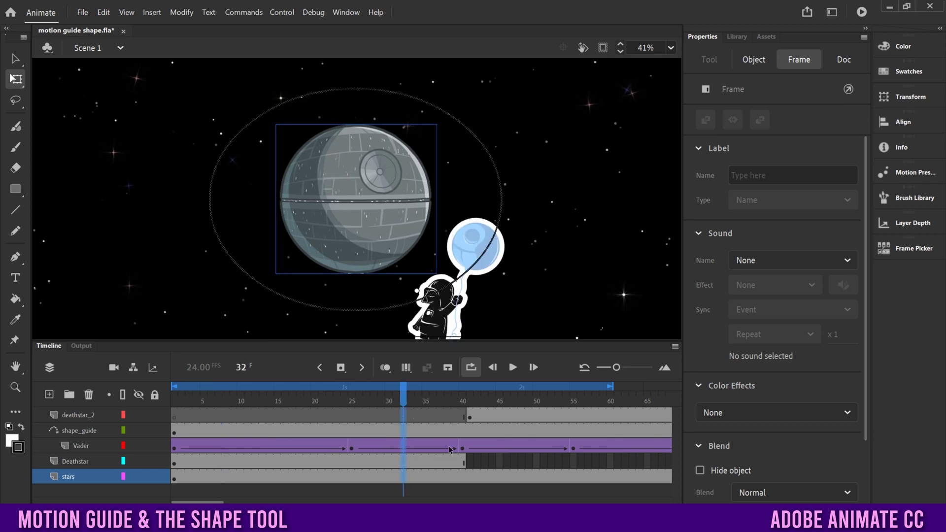
{"action": "key", "text": "F5"}
{"action": "key", "text": "F5"}
{"action": "key", "text": "F5"}
{"action": "key", "text": "F5"}
{"action": "key", "text": "F5"}
{"action": "key", "text": "F5"}
{"action": "key", "text": "F5"}
{"action": "key", "text": "F5"}
{"action": "key", "text": "F5"}
{"action": "key", "text": "F5"}
{"action": "key", "text": "F5"}
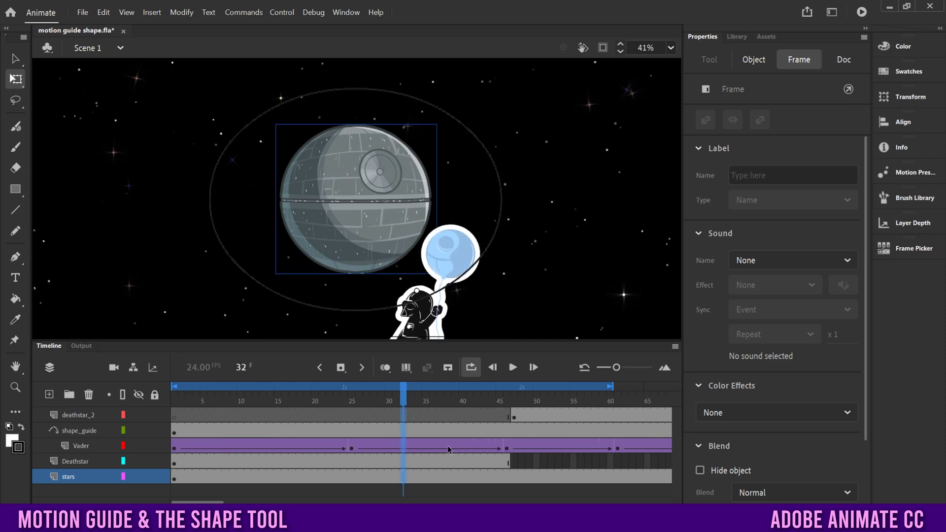
Step: Insert six frames at frame 59 on the layers from deathstar_2 down to Deathstar and play the animation
{"action": "left_click", "coordinate": [603, 412]}
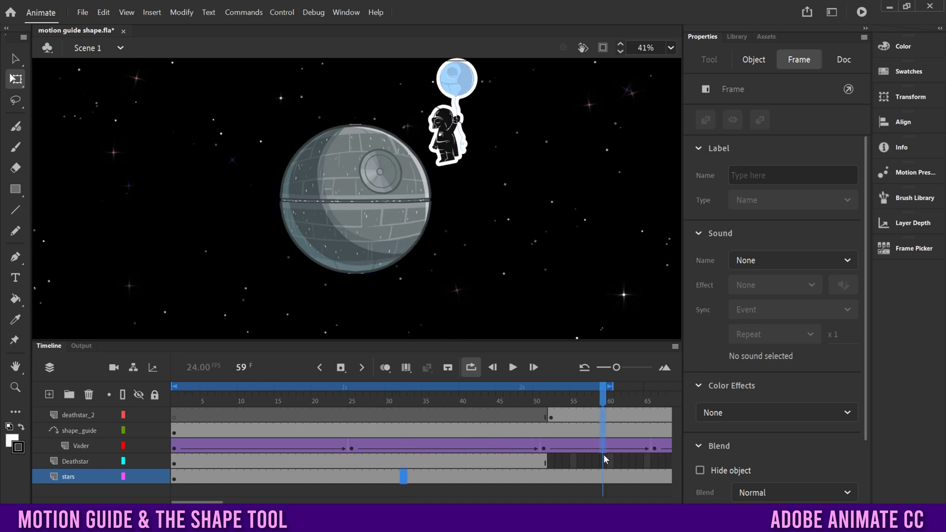
{"action": "left_click", "coordinate": [604, 461]}
{"action": "key", "text": "F5"}
{"action": "key", "text": "F5"}
{"action": "key", "text": "F5"}
{"action": "key", "text": "F5"}
{"action": "key", "text": "F5"}
{"action": "key", "text": "F5"}
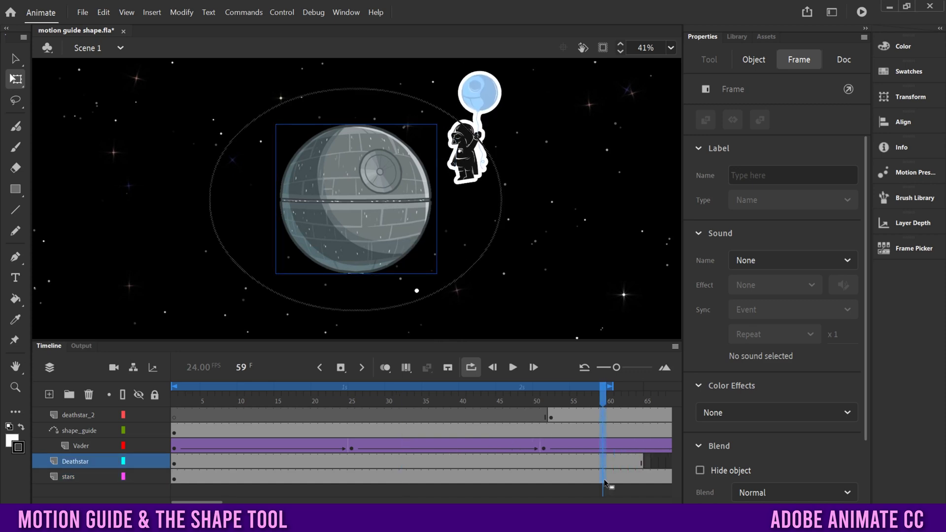
{"action": "left_click", "coordinate": [512, 367]}
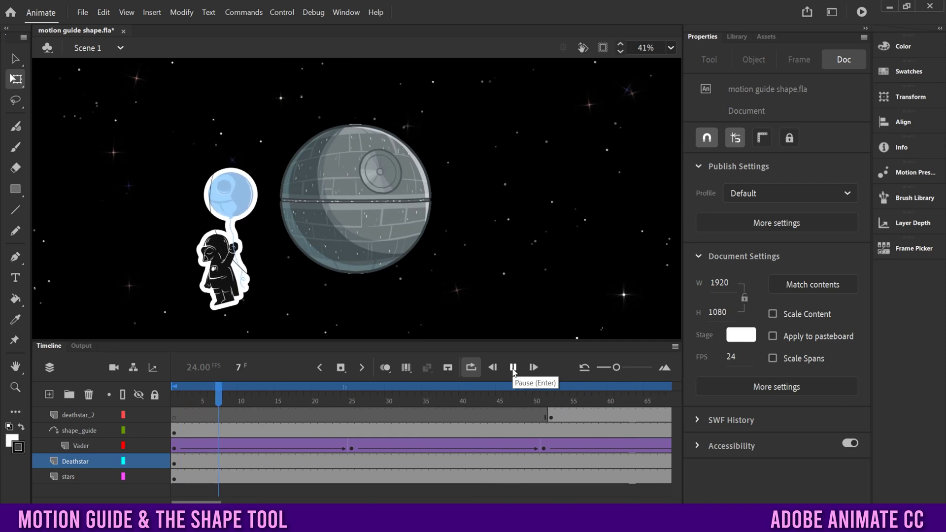